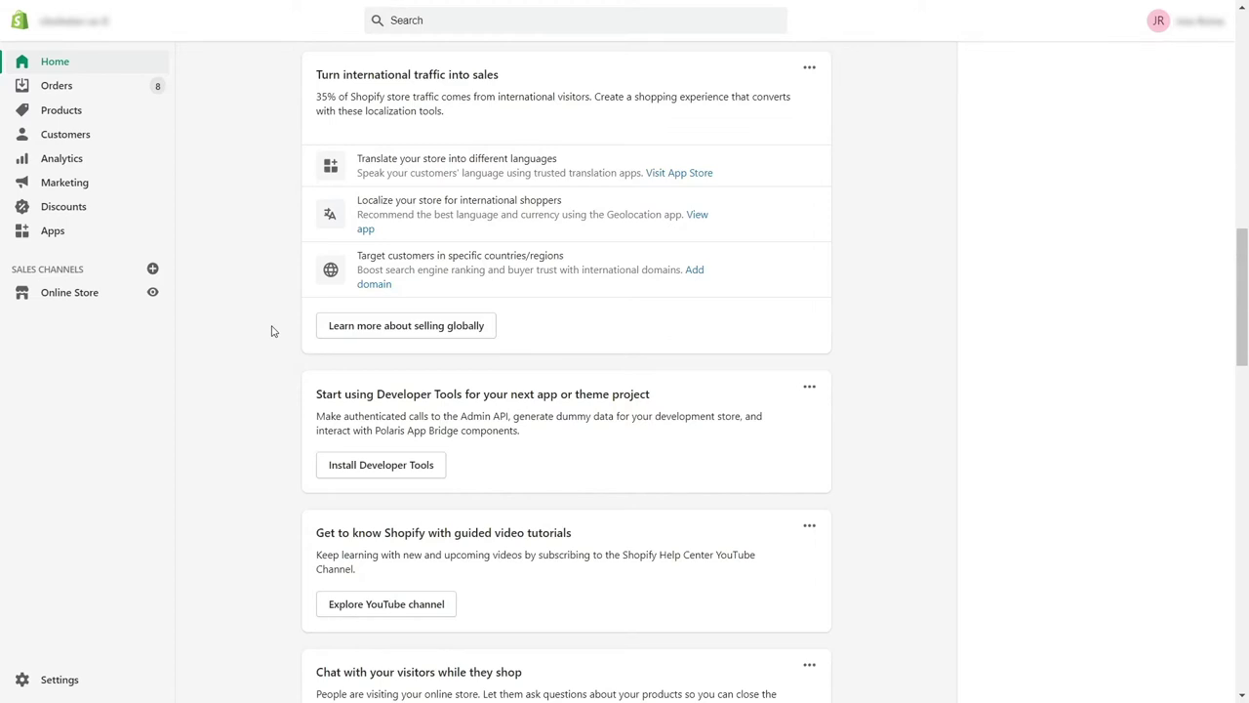
# Search the Shopify App Store for 'easyship' and open the Easyship – All in one shipping listing
pyautogui.click(73, 235)
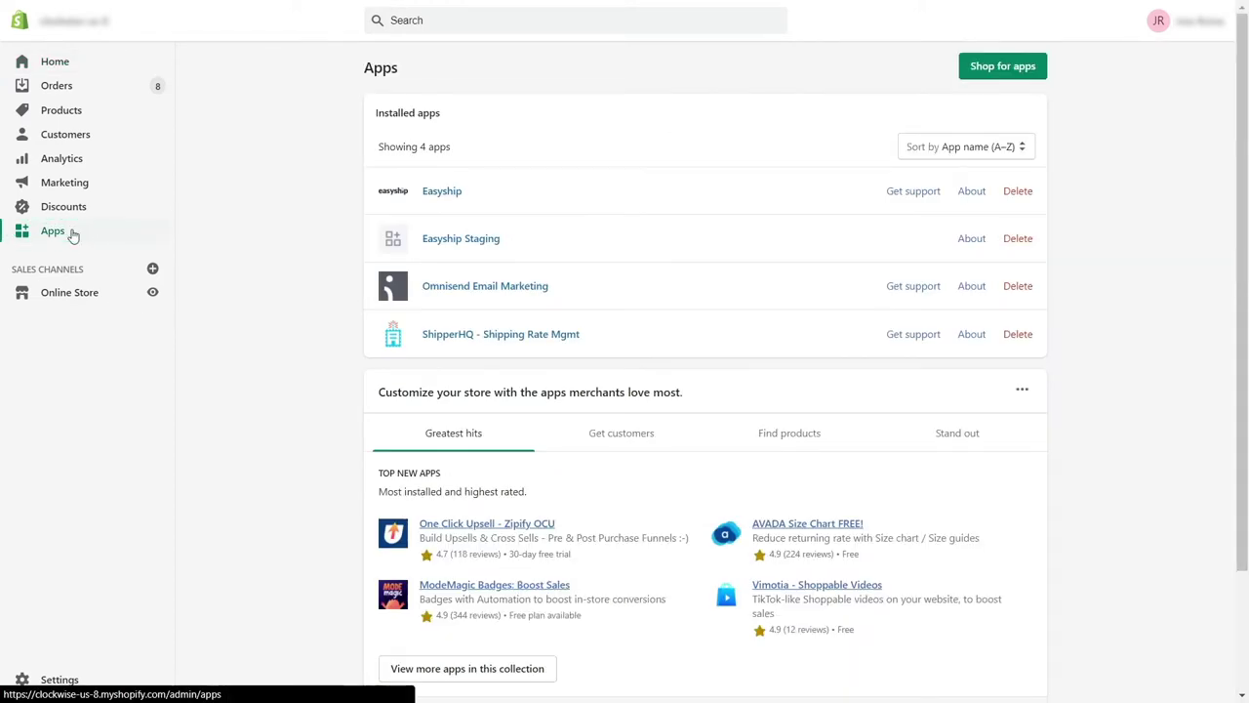
pyautogui.click(1005, 67)
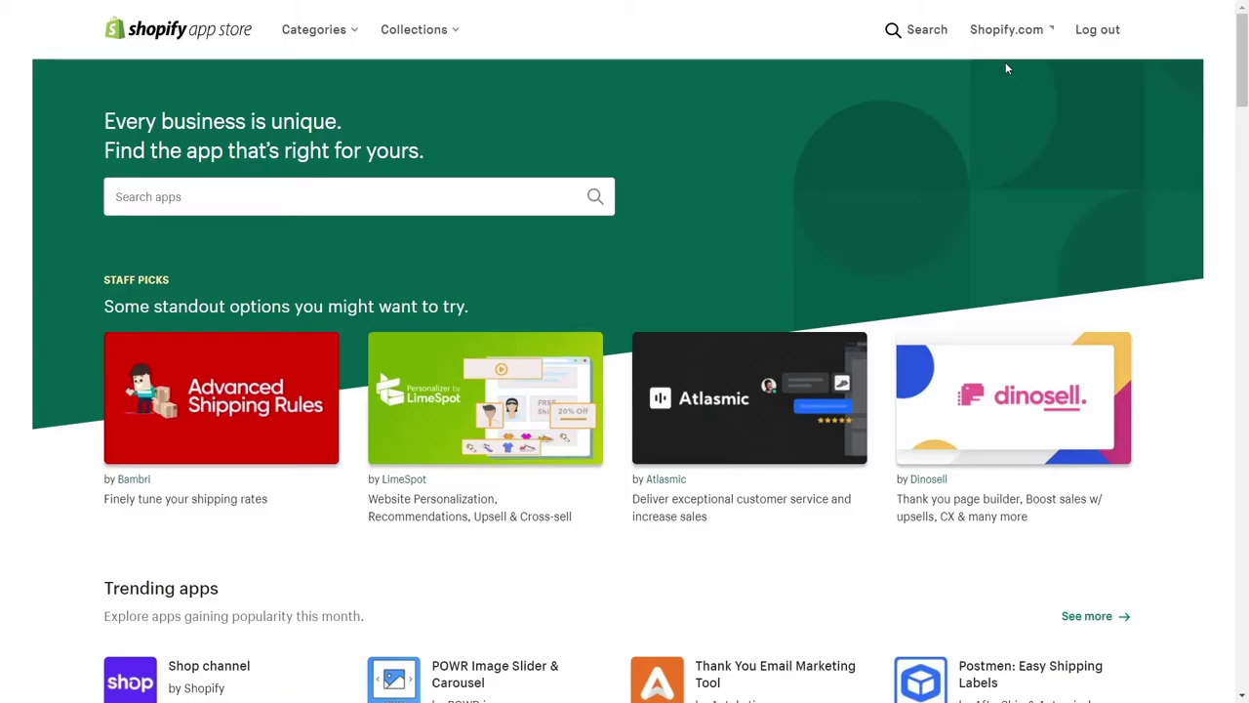
pyautogui.click(427, 197)
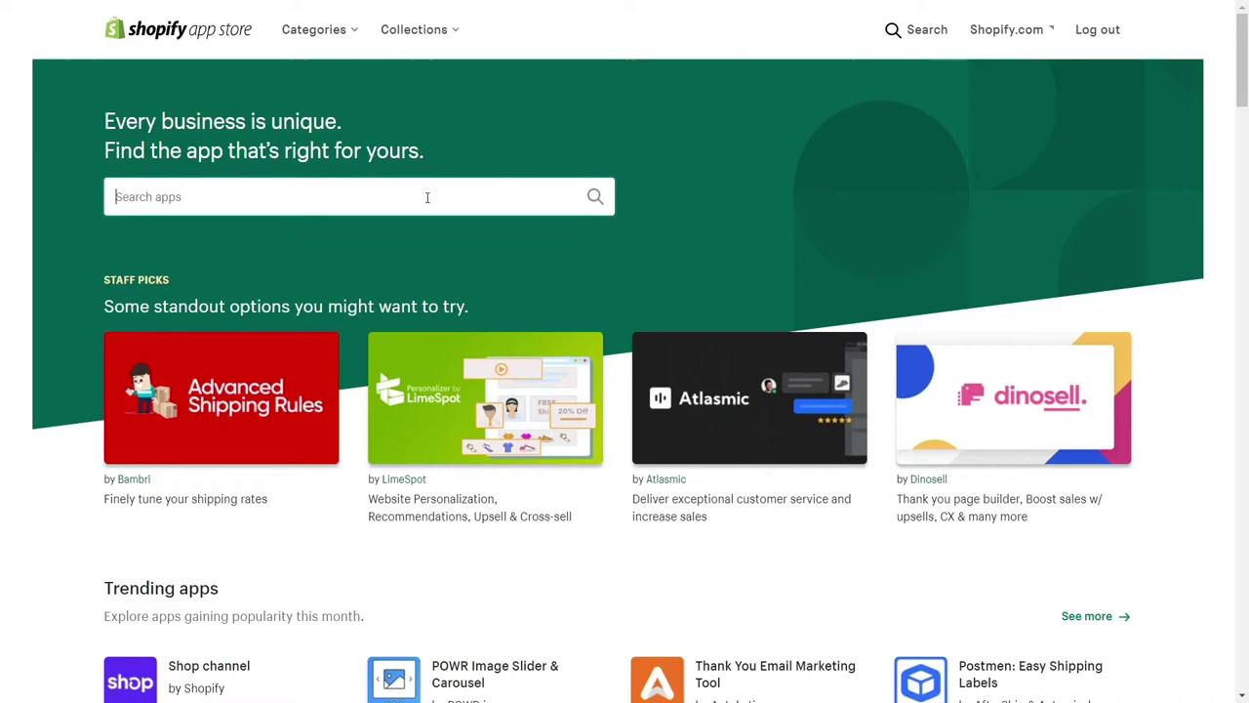
pyautogui.write('easyship')
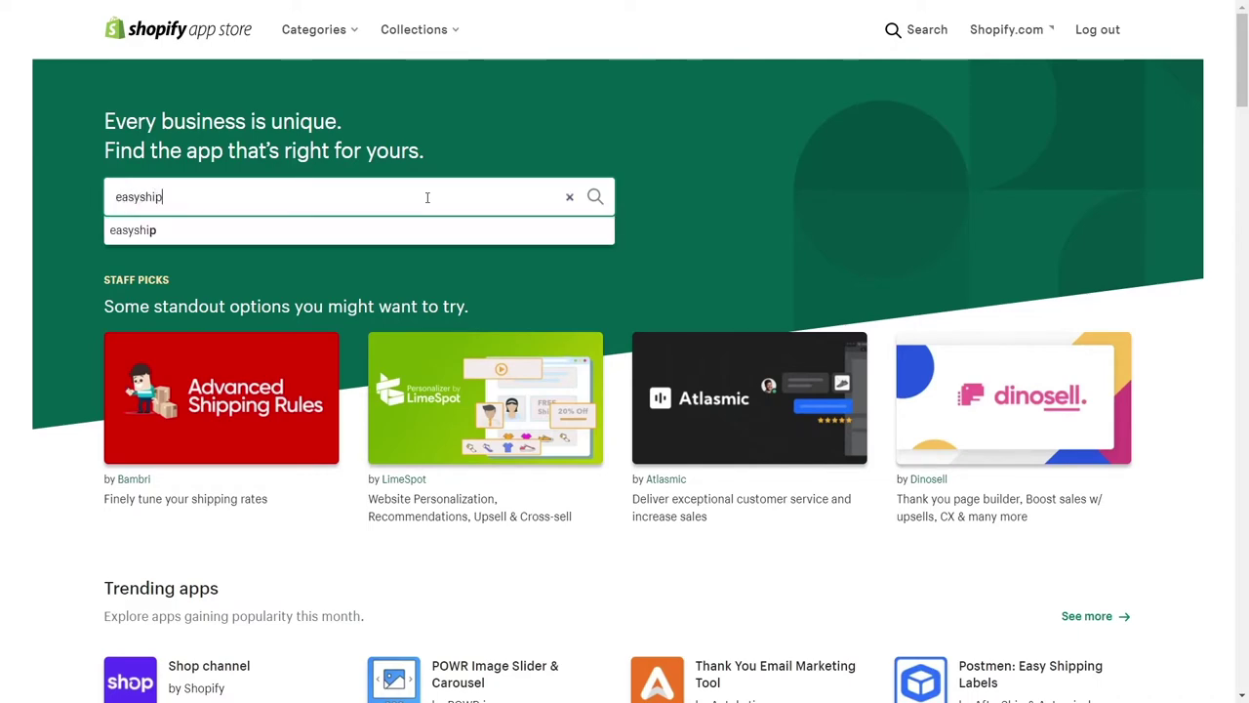
pyautogui.press('Return')
pyautogui.scroll(-1, 474, 217)
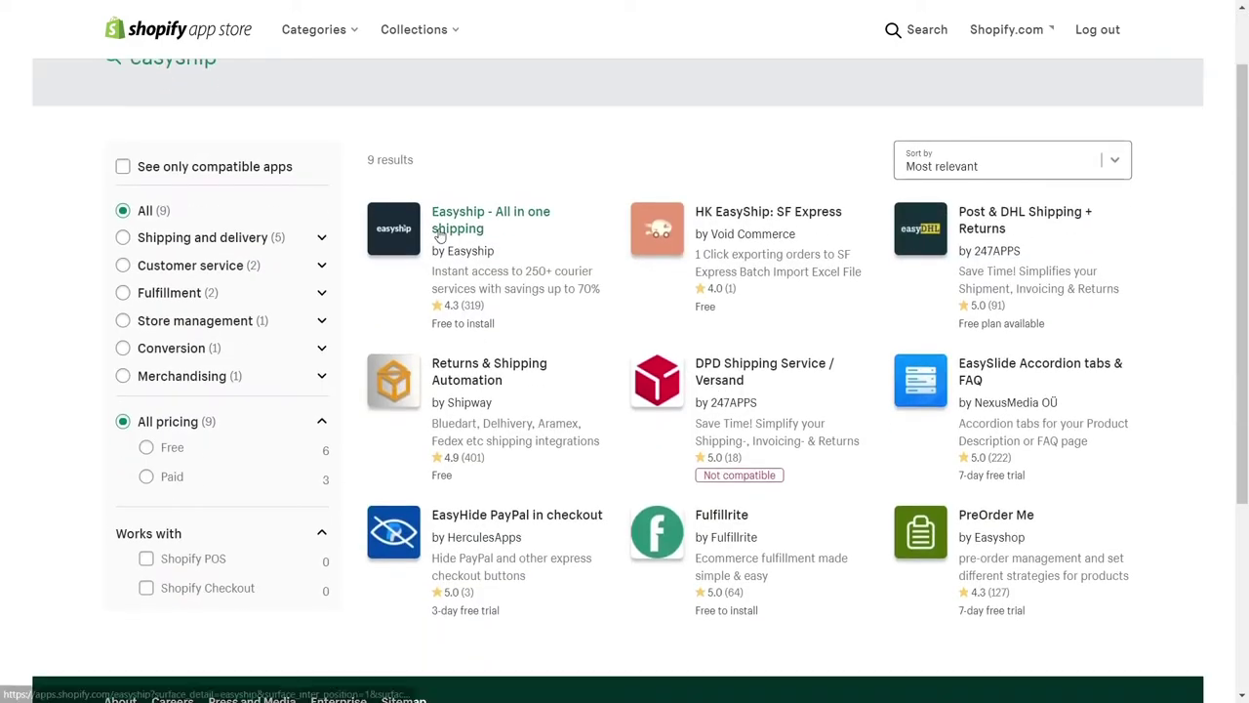
pyautogui.click(439, 234)
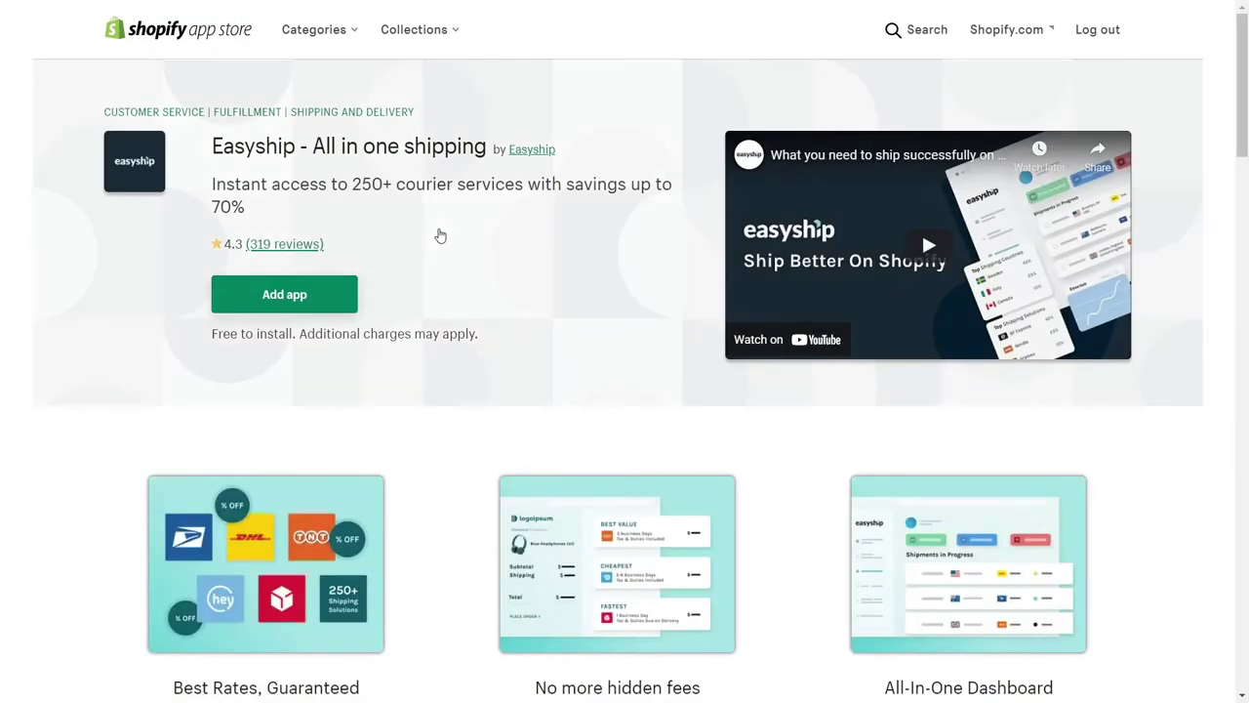
# Add the Easyship app and approve its installation on the store
pyautogui.scroll(-1, 438, 234)
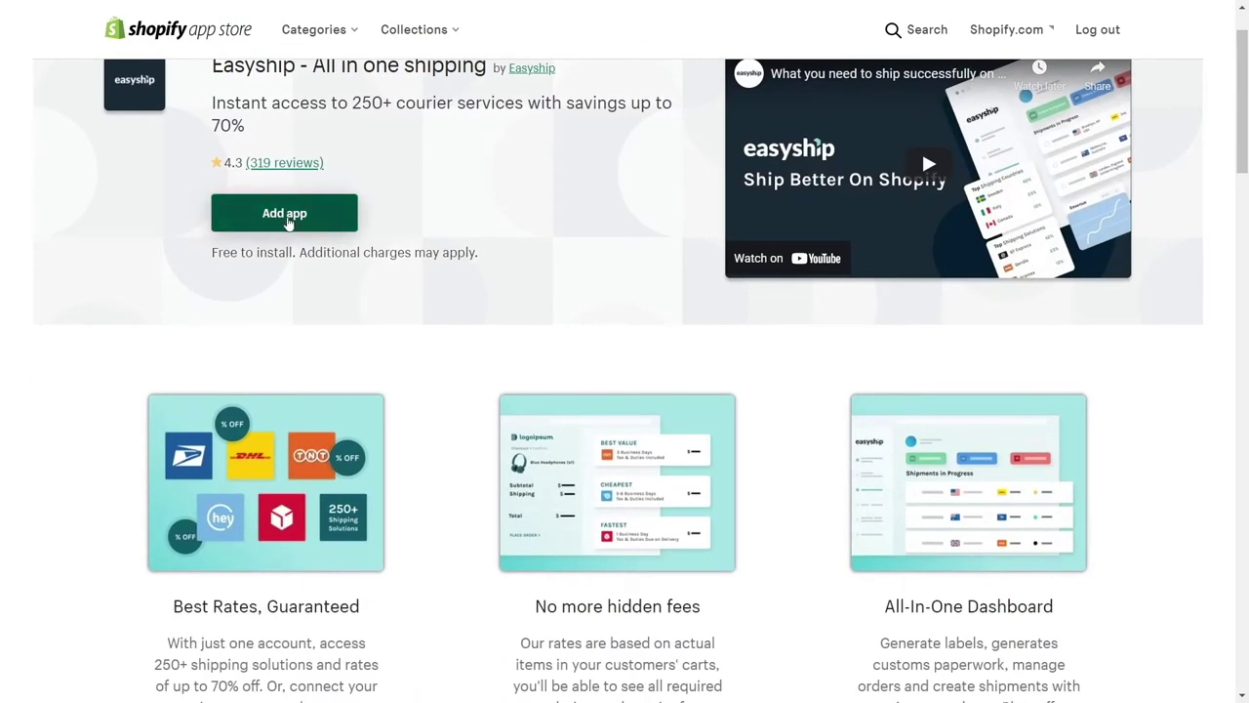
pyautogui.click(284, 215)
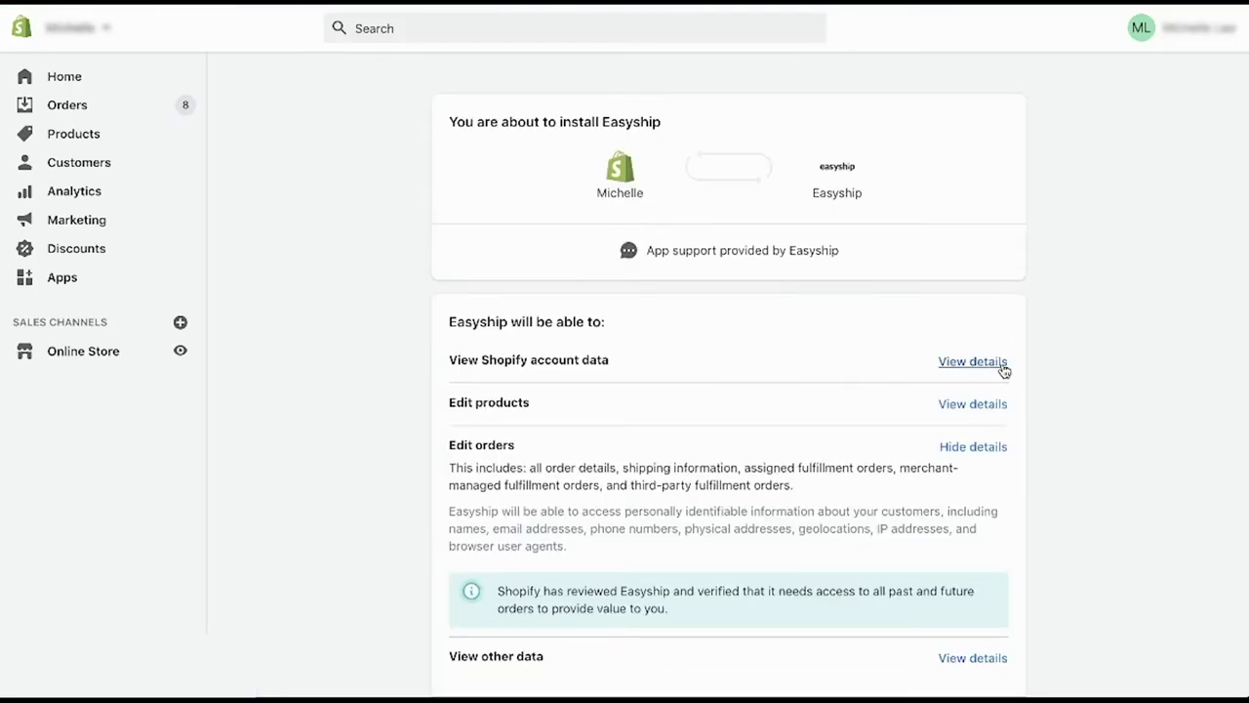
pyautogui.scroll(-3, 1003, 365)
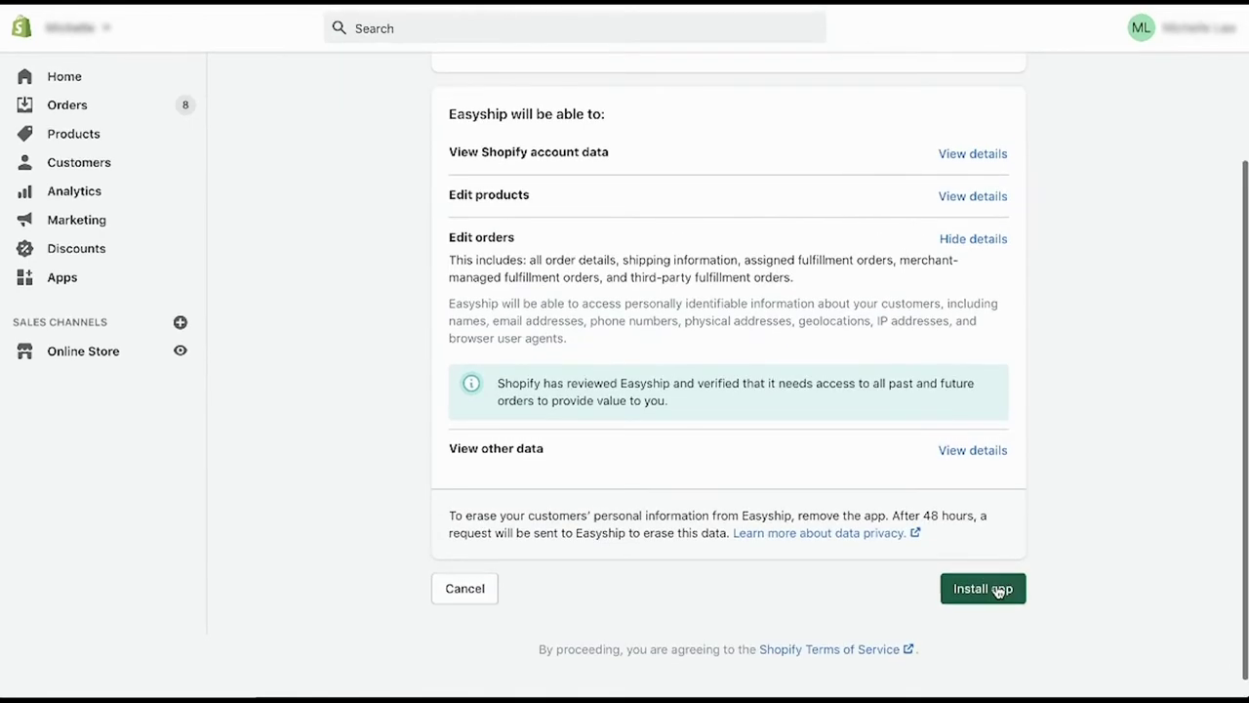
pyautogui.click(997, 589)
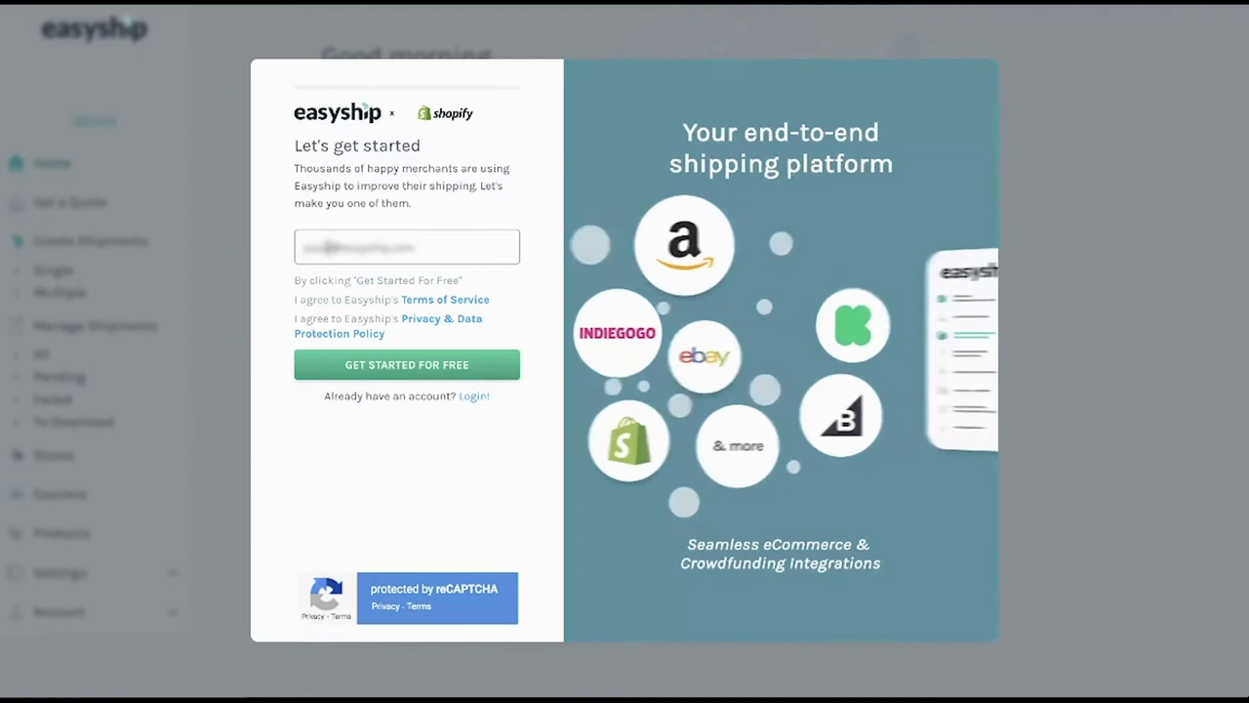
# Sign up for a free Easyship account with a password and advance to store configuration
pyautogui.click(370, 368)
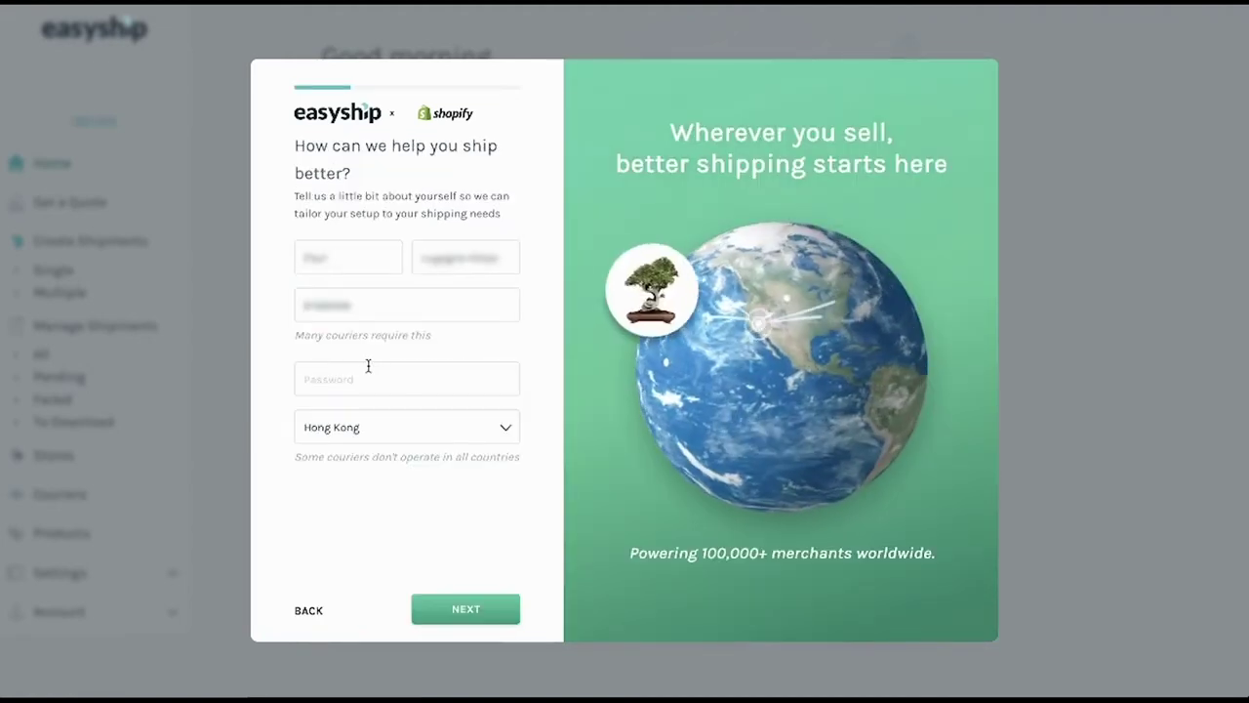
pyautogui.click(368, 373)
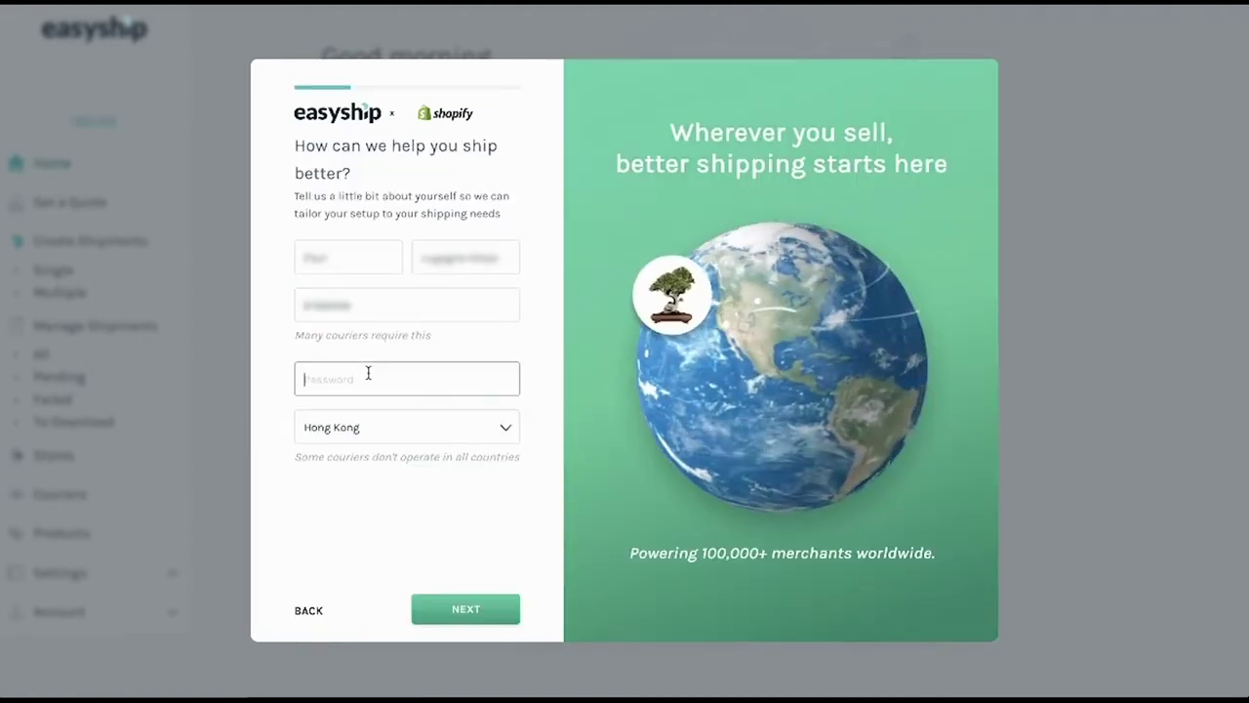
pyautogui.write('**********')
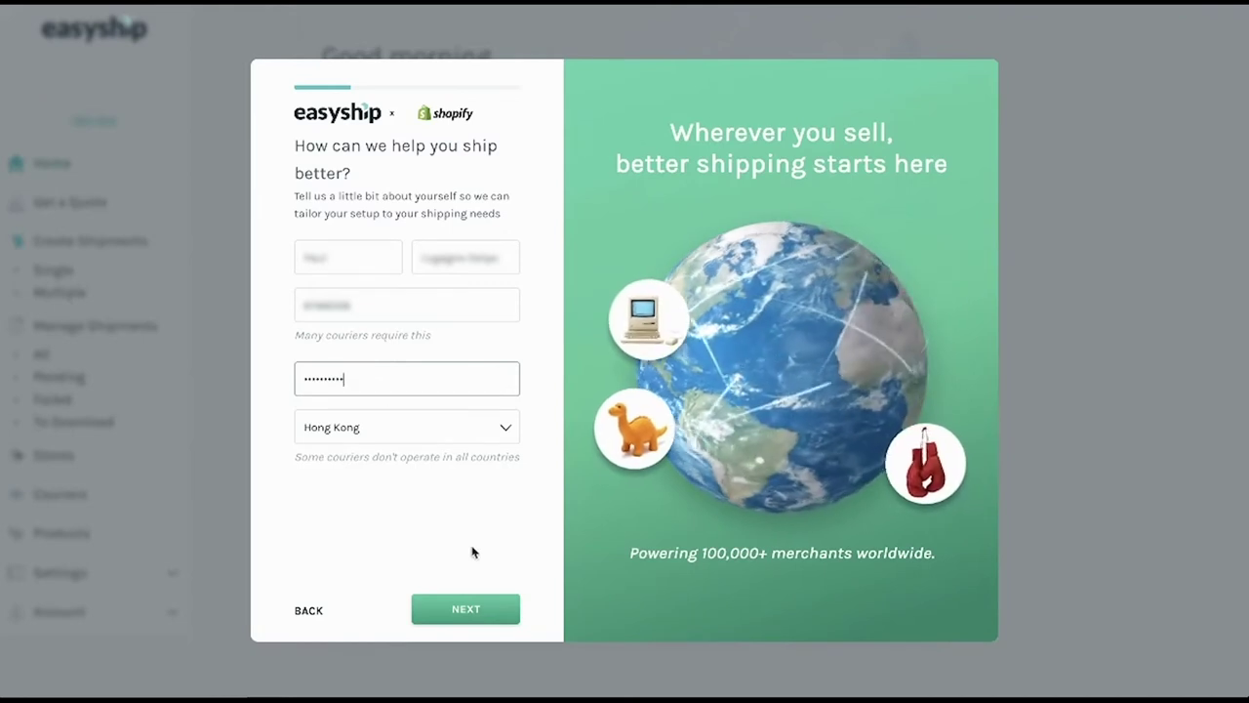
pyautogui.click(475, 606)
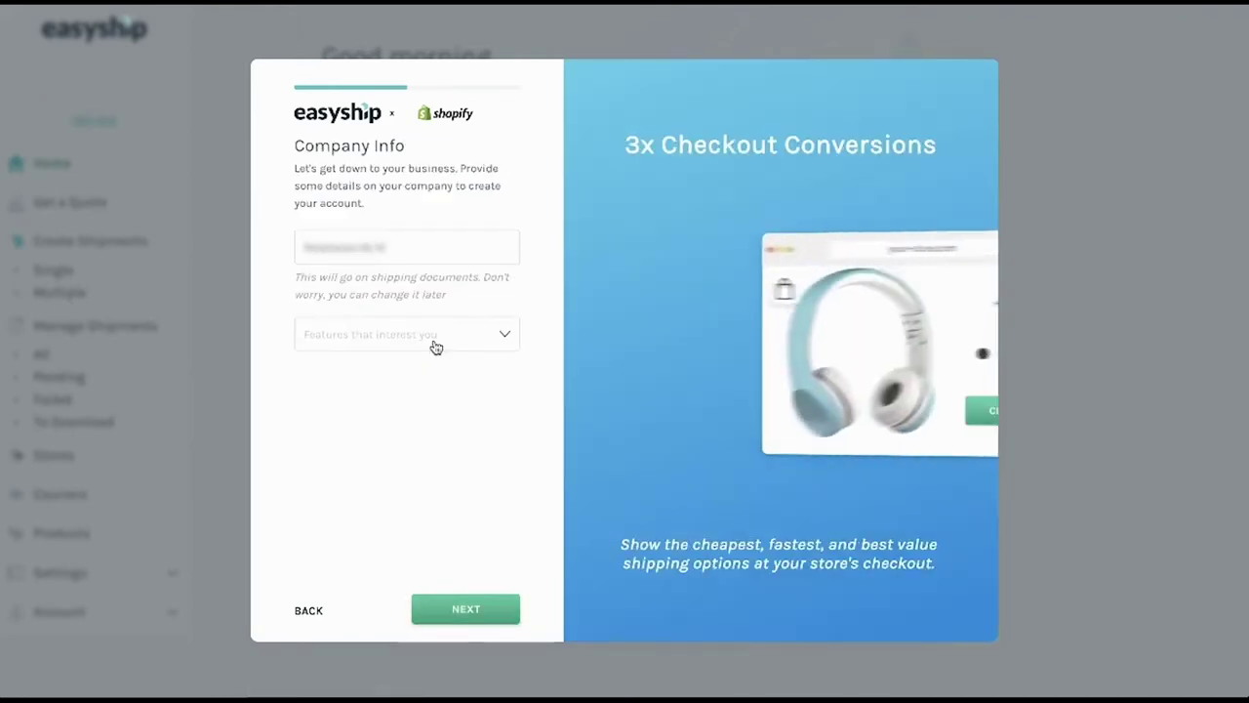
pyautogui.click(456, 617)
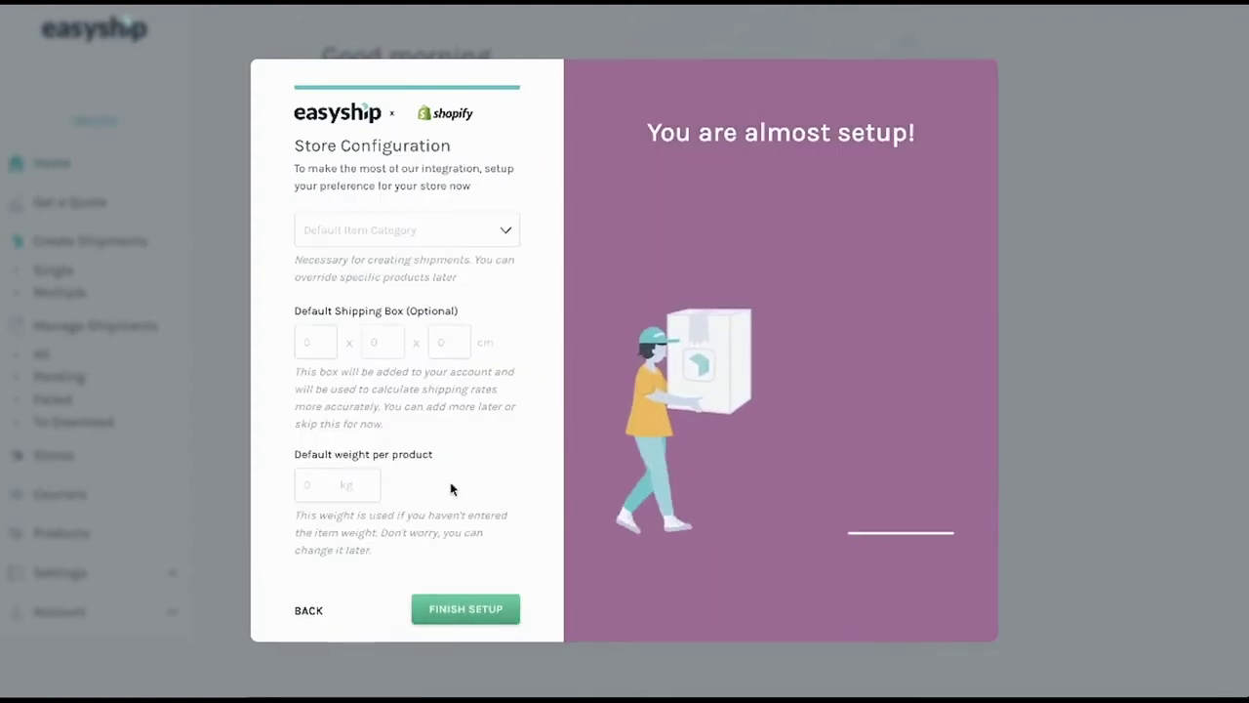
# Set defaults to Accessory (no-battery), a 2×2×1 cm box and 0.1 kg per product
pyautogui.click(479, 230)
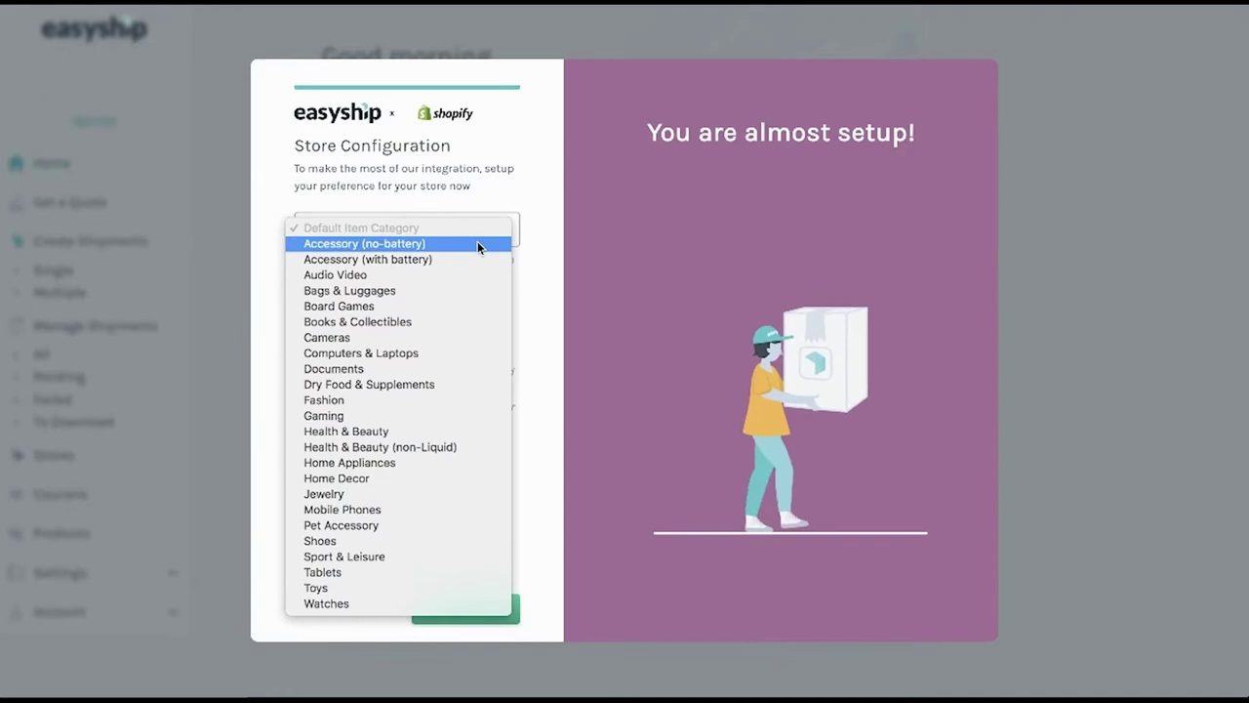
pyautogui.click(478, 243)
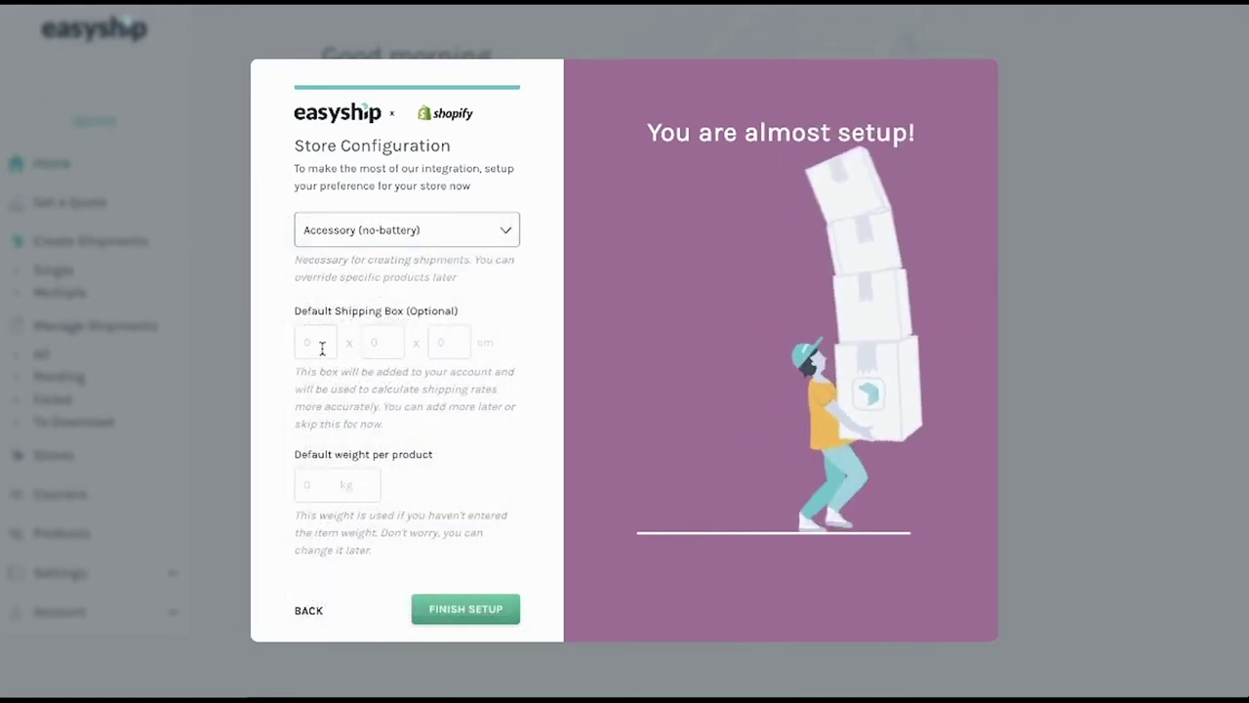
pyautogui.click(322, 344)
pyautogui.write('2')
pyautogui.press('Tab')
pyautogui.write('2')
pyautogui.press('Tab')
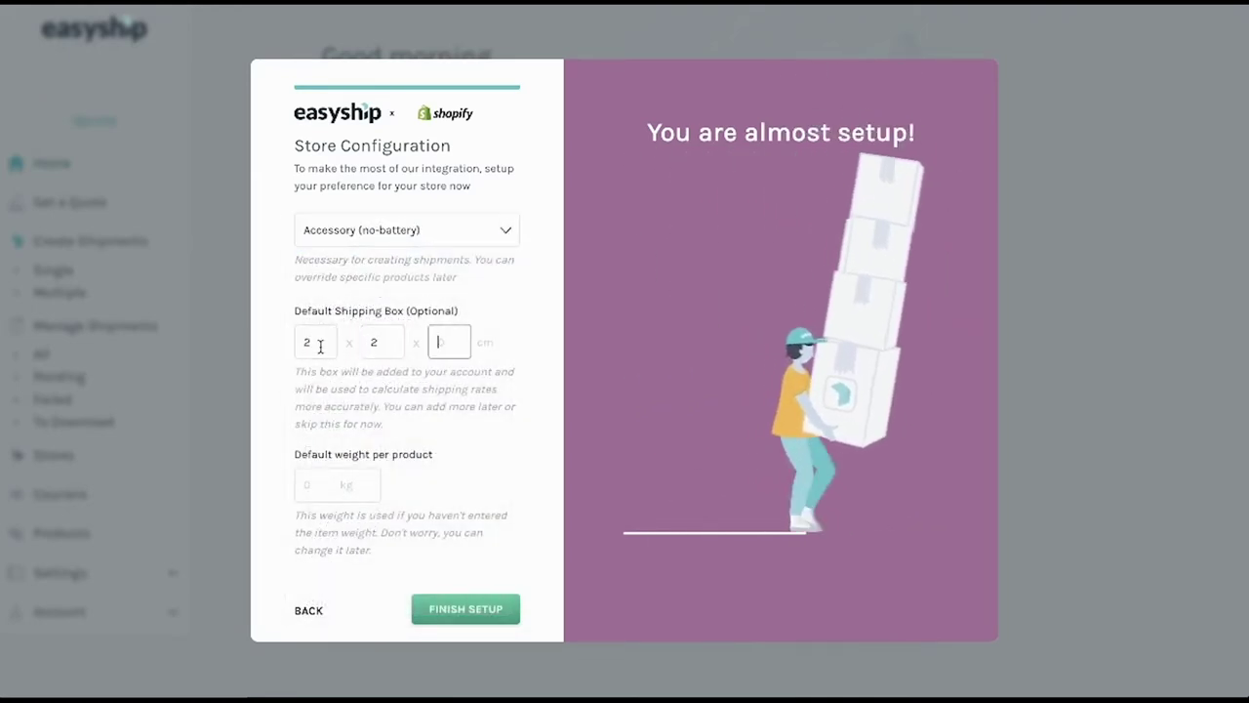
pyautogui.write('1')
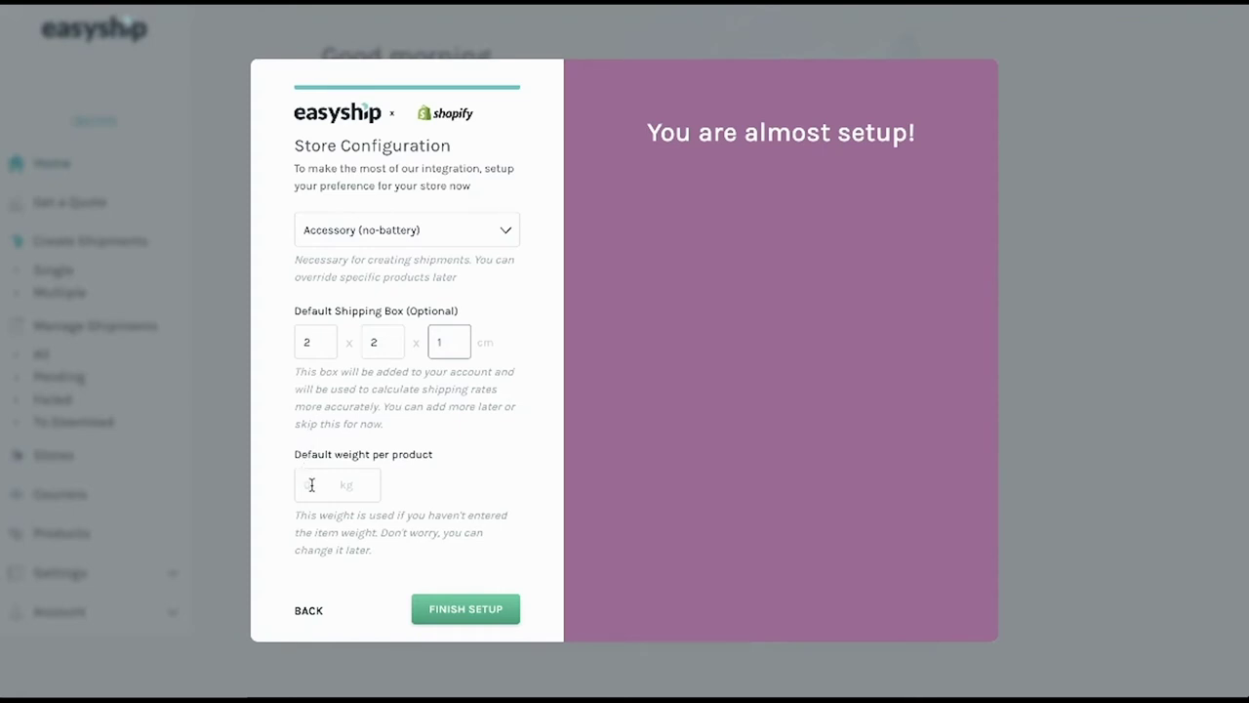
pyautogui.click(312, 485)
pyautogui.write('0.1')
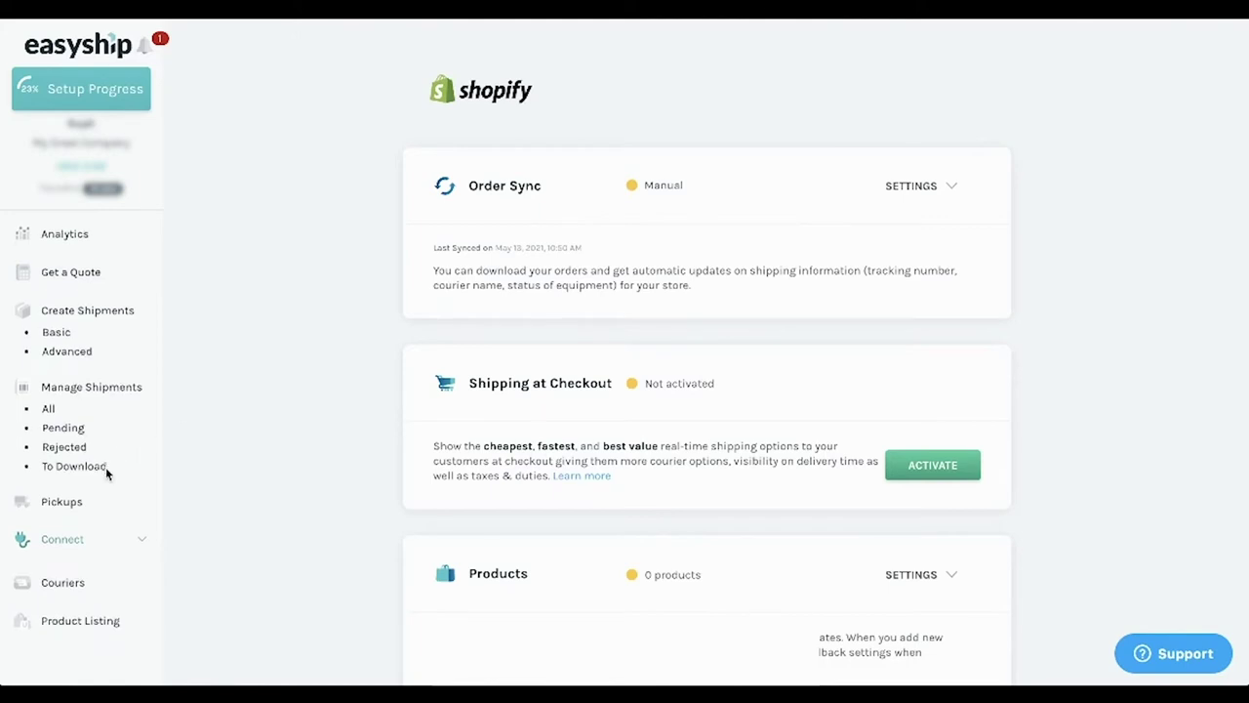
# Sync the four Shopify products into Product Listing from the connected store and select them all
pyautogui.scroll(-2, 105, 467)
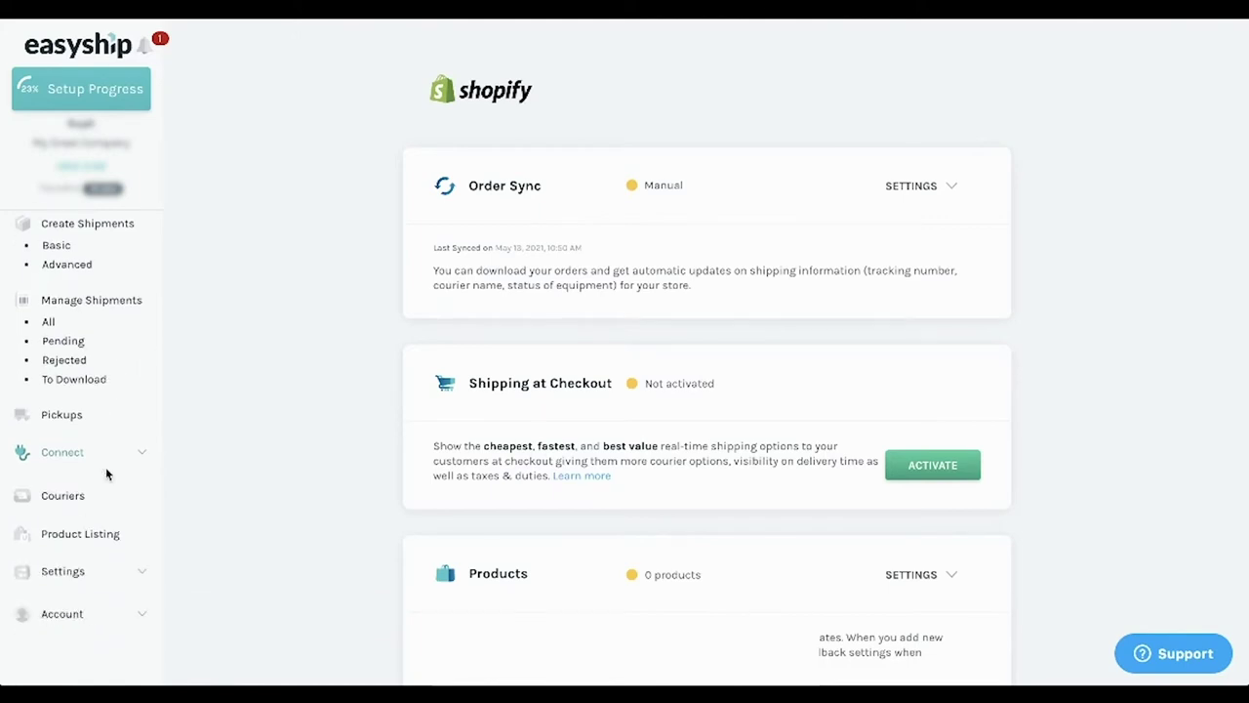
pyautogui.click(71, 539)
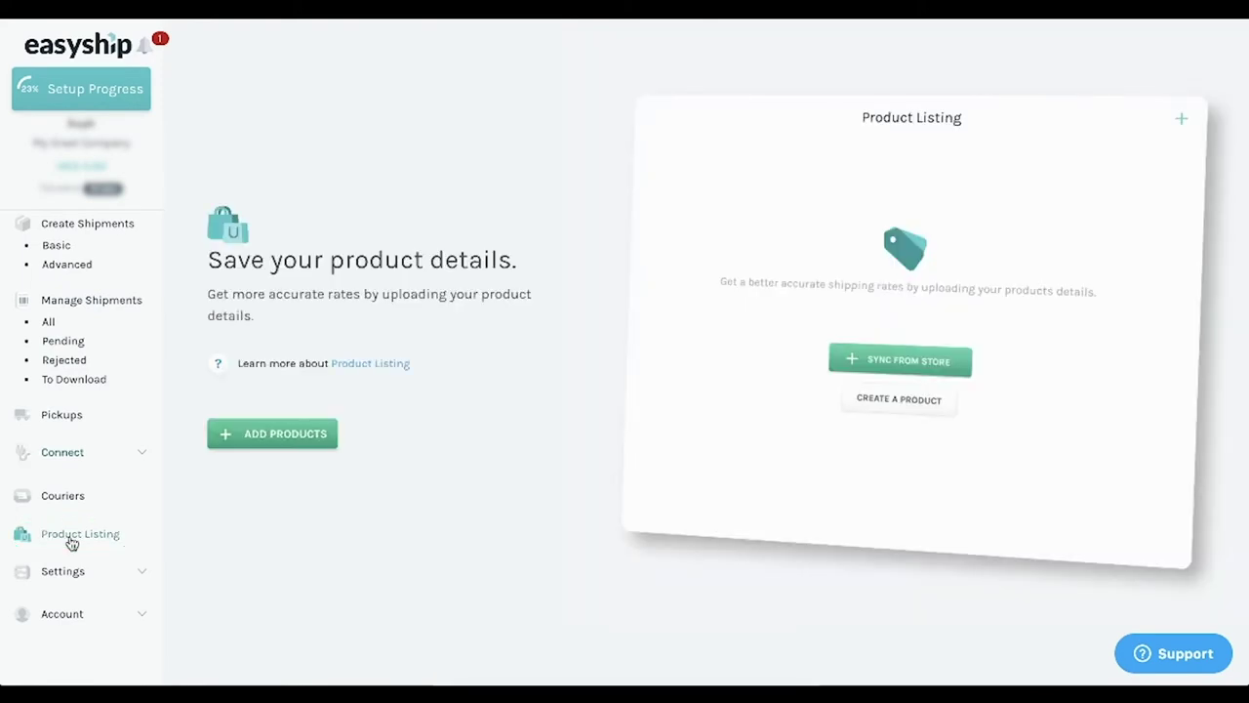
pyautogui.click(262, 432)
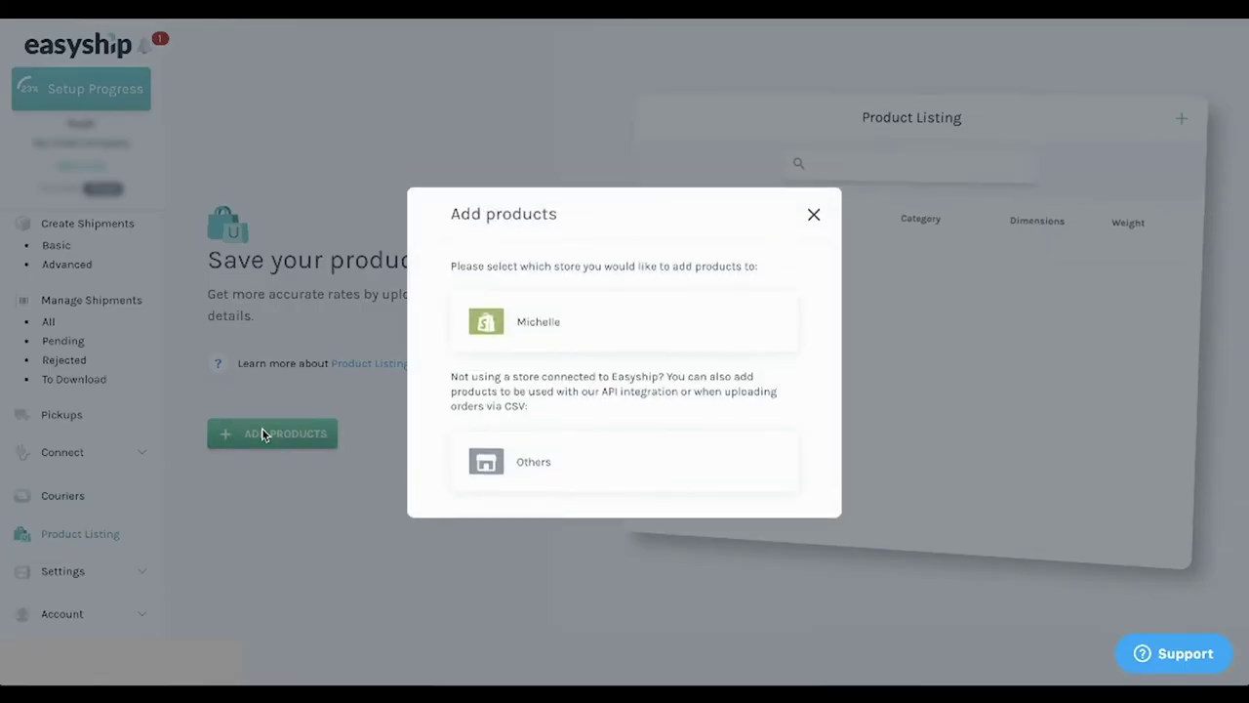
pyautogui.click(532, 337)
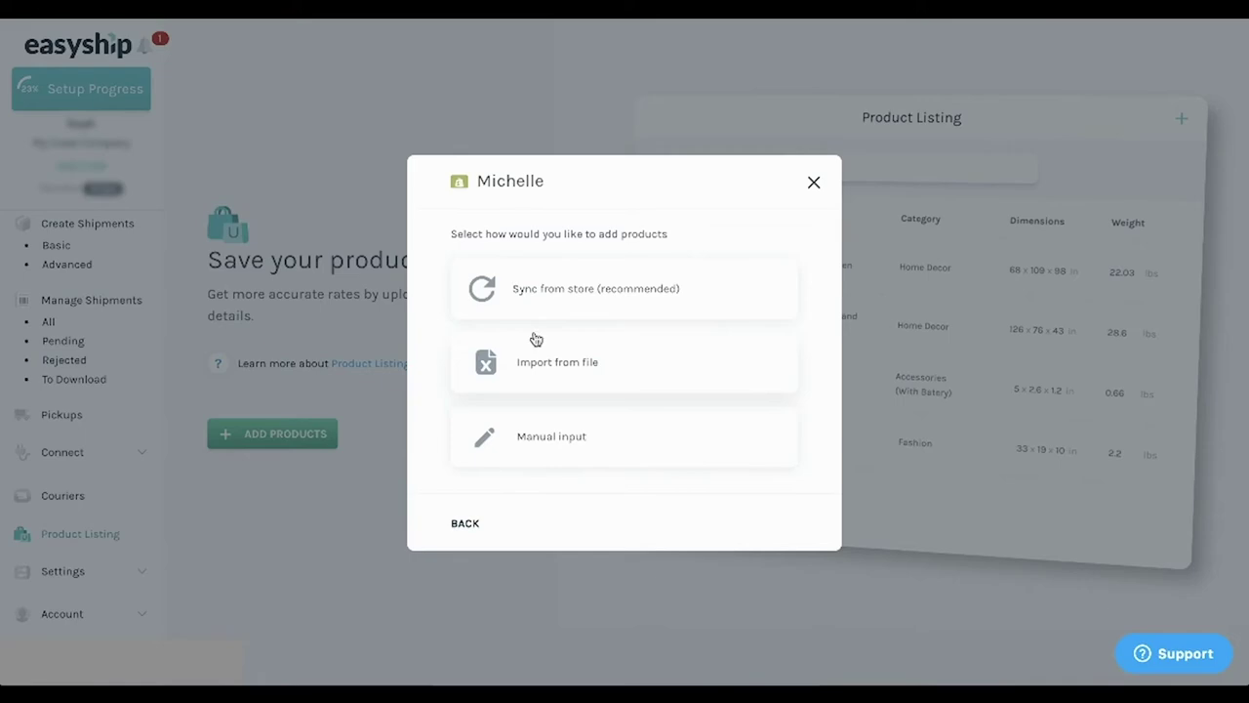
pyautogui.click(612, 290)
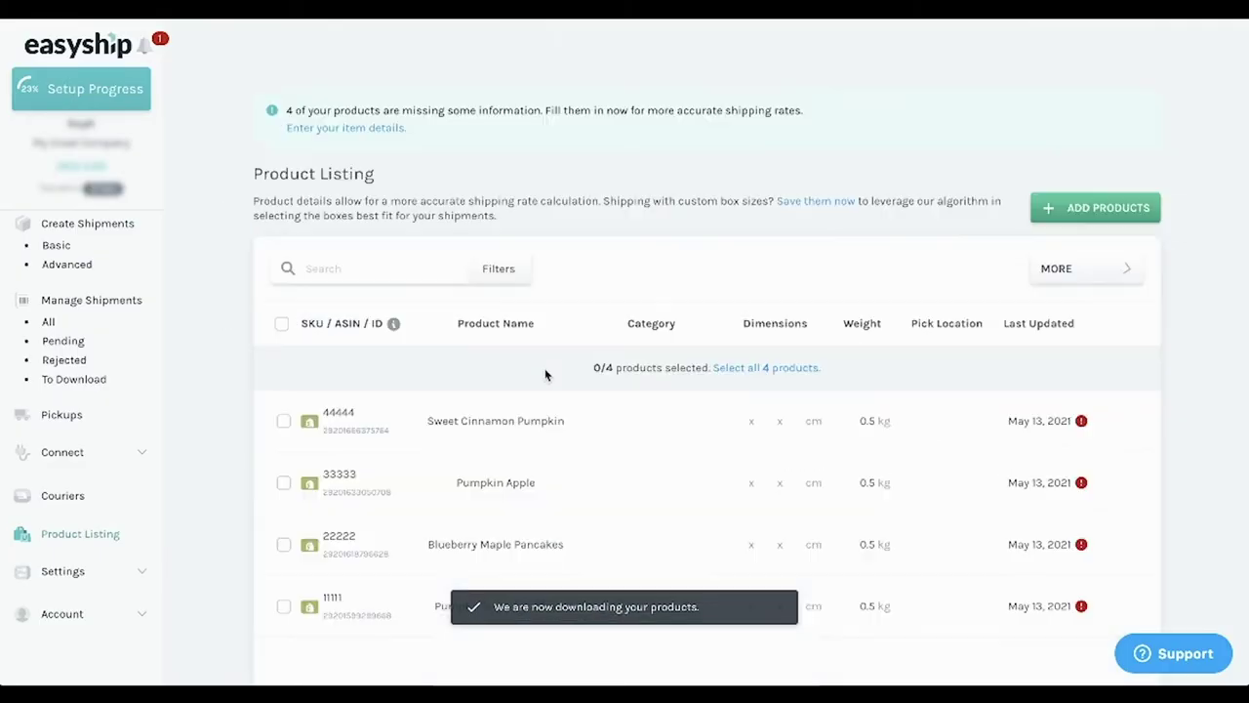
pyautogui.scroll(-3, 563, 439)
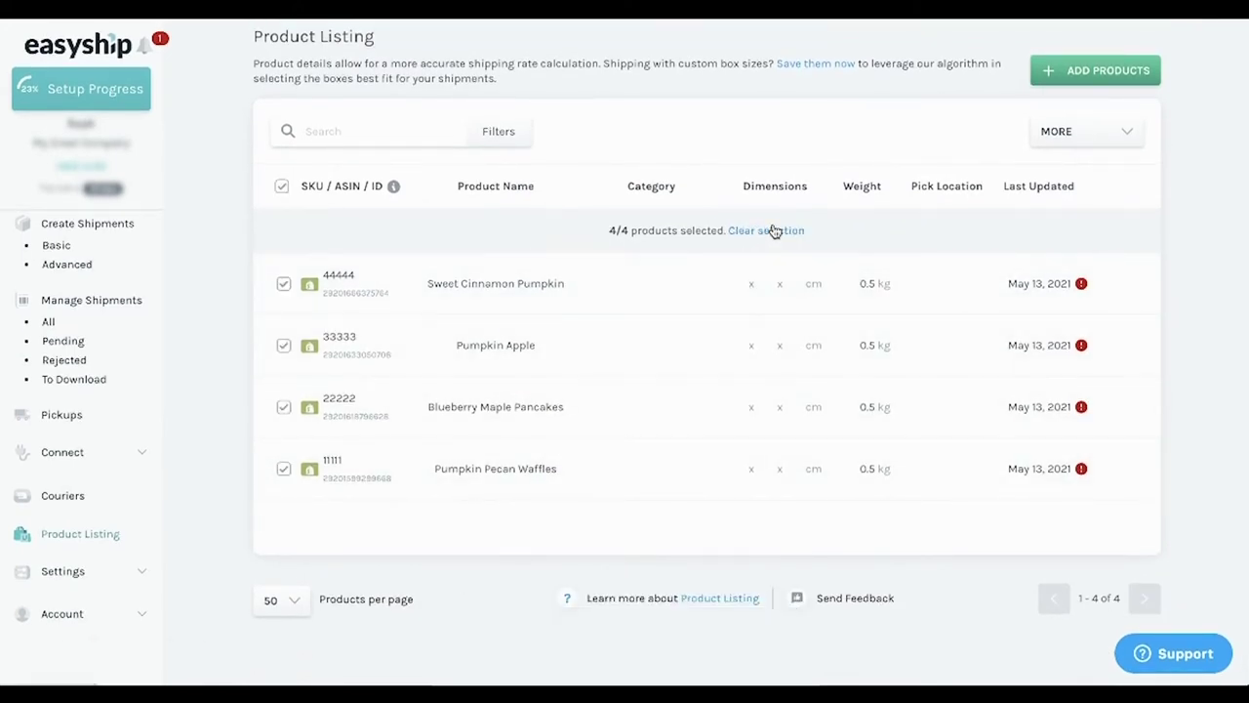
# Open the Bulk Editor for the selected products and give the first product 1×1×1 cm dimensions
pyautogui.click(1068, 134)
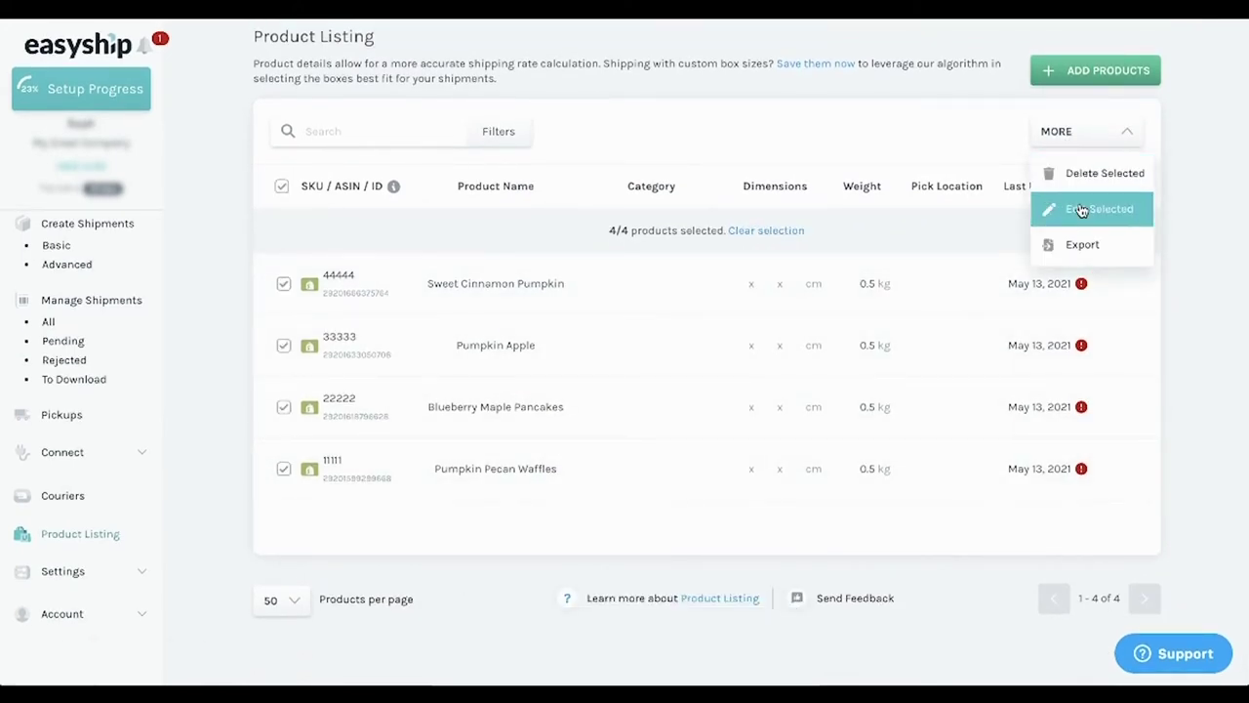
pyautogui.click(1082, 211)
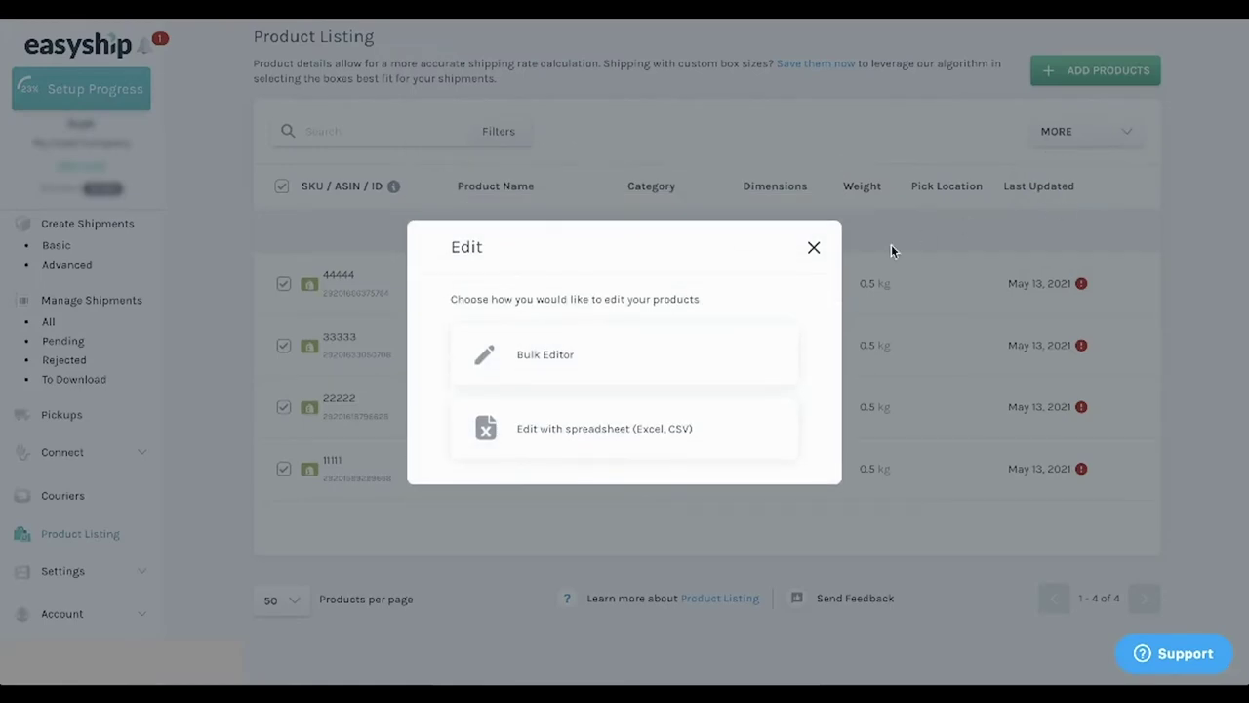
pyautogui.click(690, 367)
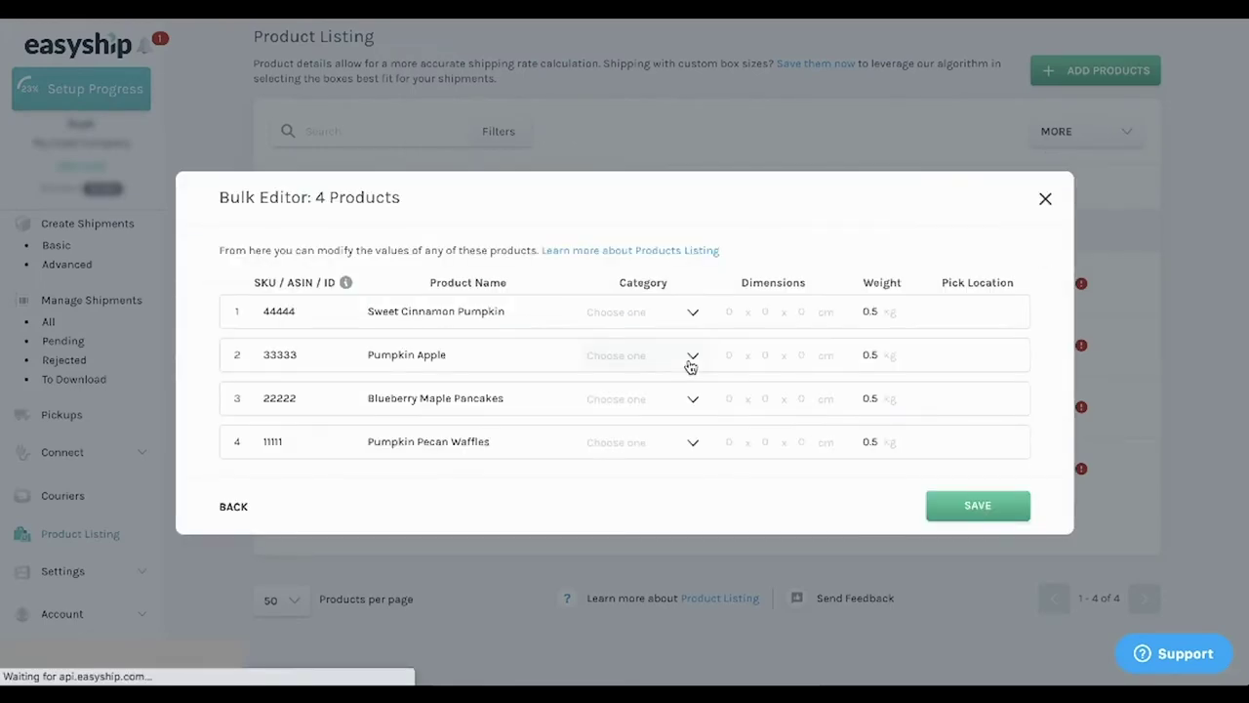
pyautogui.click(648, 312)
pyautogui.press('Tab')
pyautogui.write('1\t1\t1')
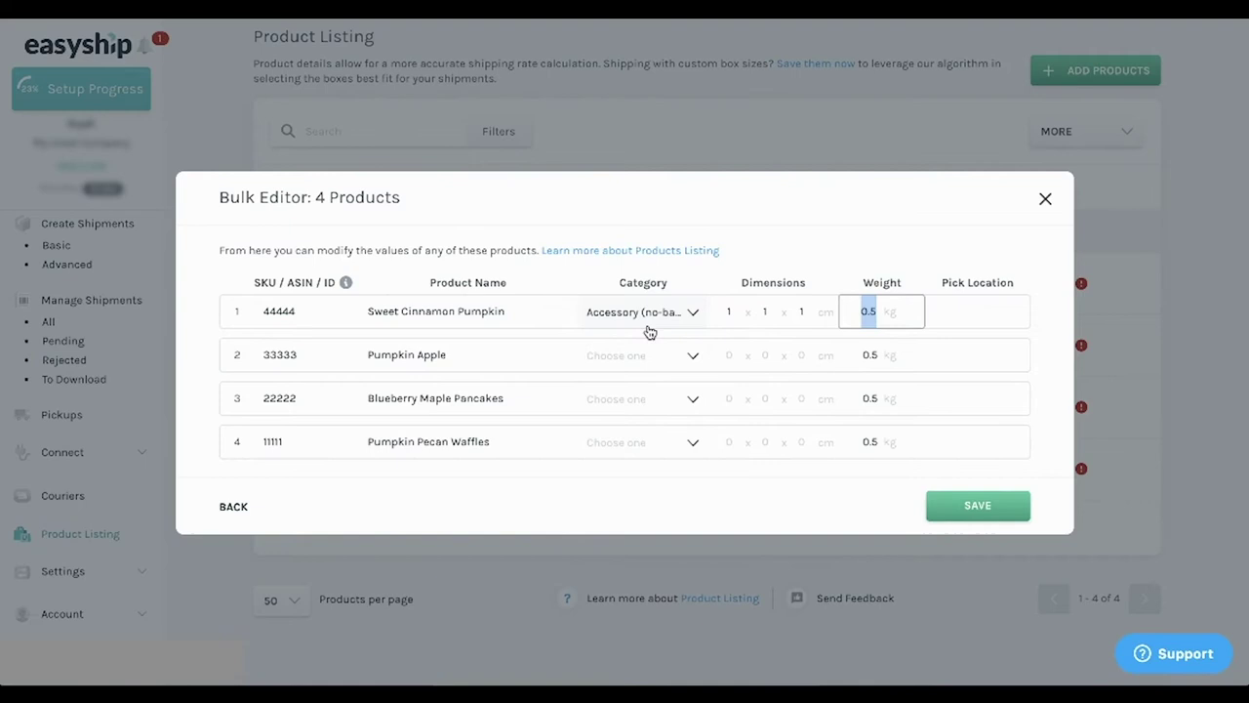
# Set Pumpkin Apple, Blueberry Maple Pancakes and Pumpkin Pecan Waffles to Accessory (no-battery), 1×1×1 cm
pyautogui.click(605, 351)
pyautogui.click(647, 369)
pyautogui.write('1\t1\t1')
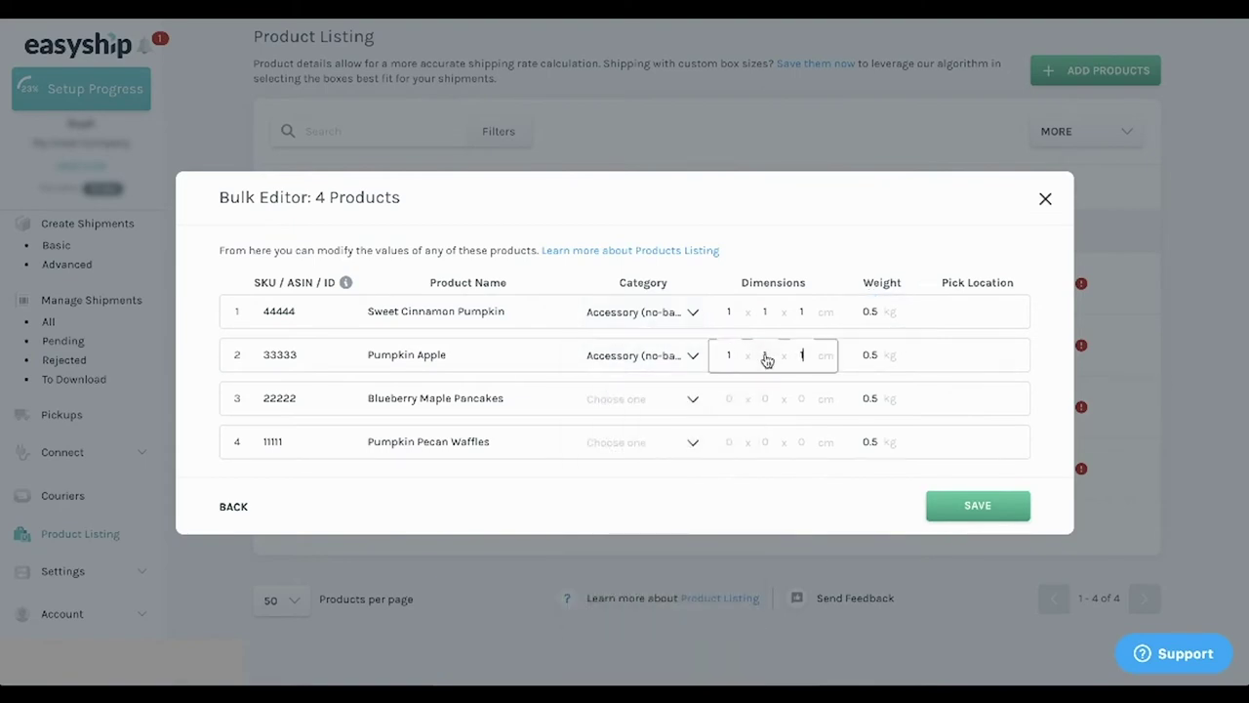
pyautogui.click(664, 400)
pyautogui.click(658, 422)
pyautogui.write('1\t1\t1')
pyautogui.click(635, 441)
pyautogui.click(638, 456)
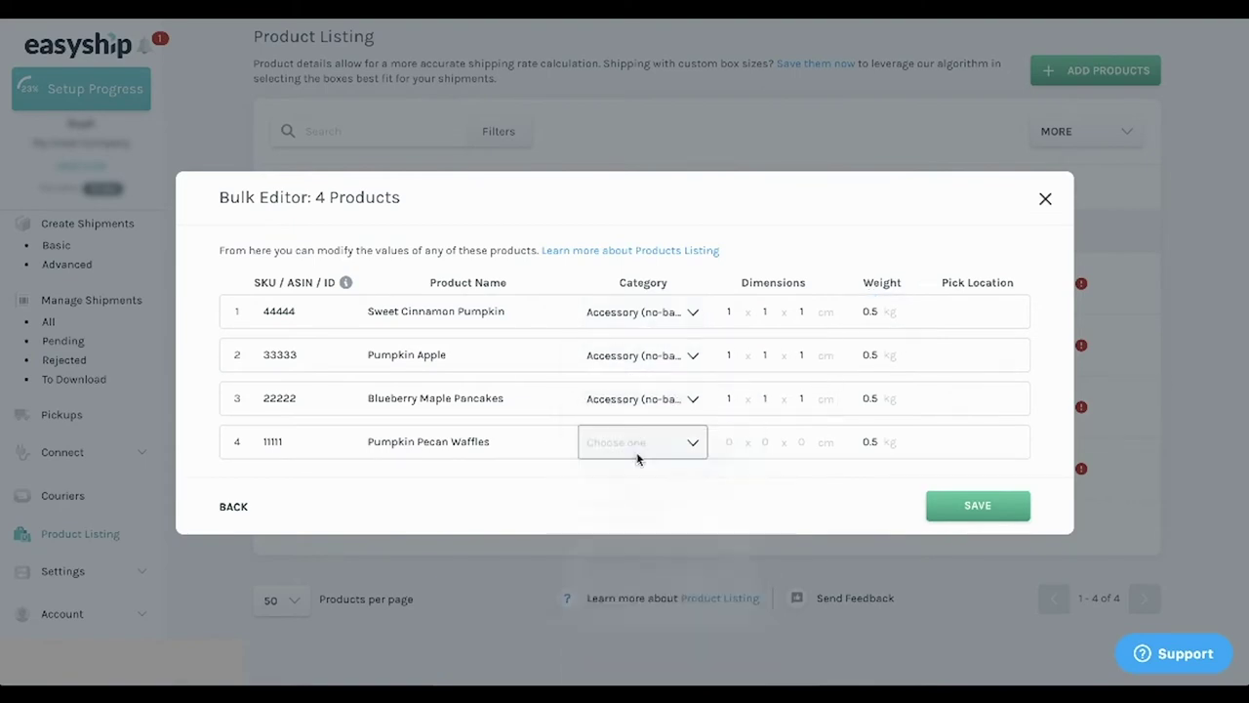
pyautogui.write('1\t1\t1')
# Complete the last dimension, save the bulk edits, and return to the store connections list
pyautogui.click(761, 441)
pyautogui.write('1')
pyautogui.click(946, 504)
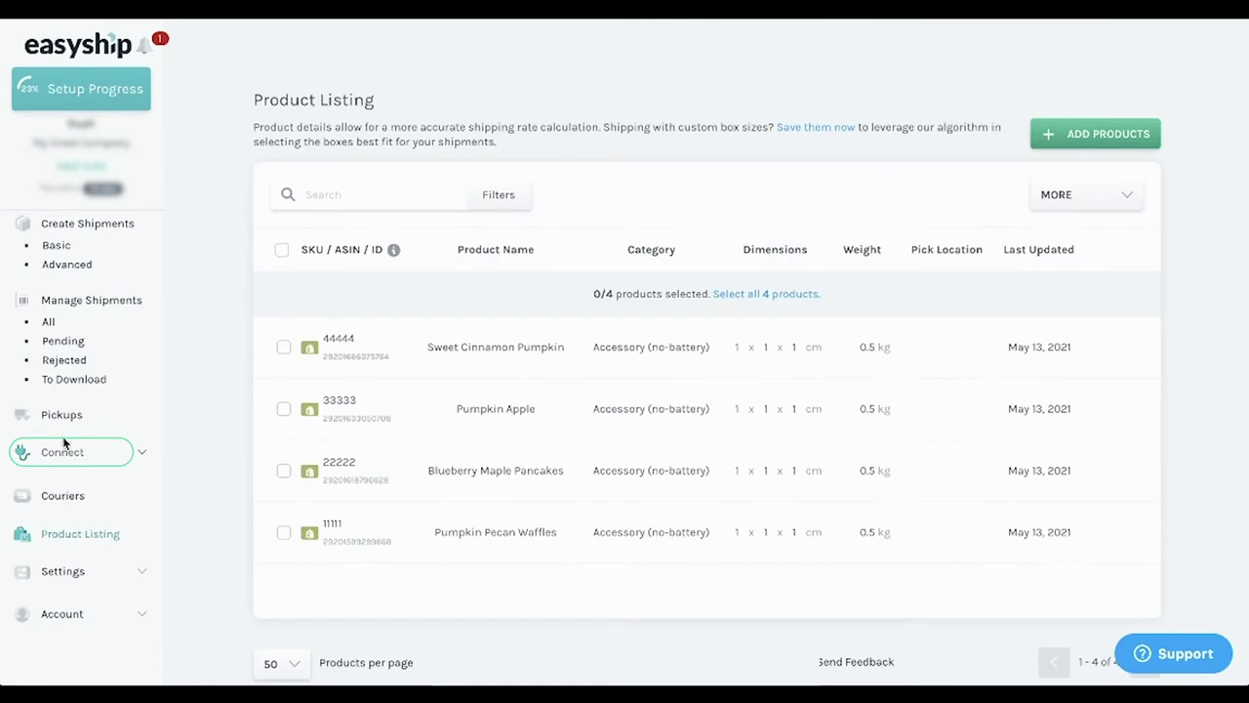
pyautogui.click(63, 454)
# Activate Shipping at Checkout for the Shopify store and dismiss the Checkout is connected popup
pyautogui.click(65, 486)
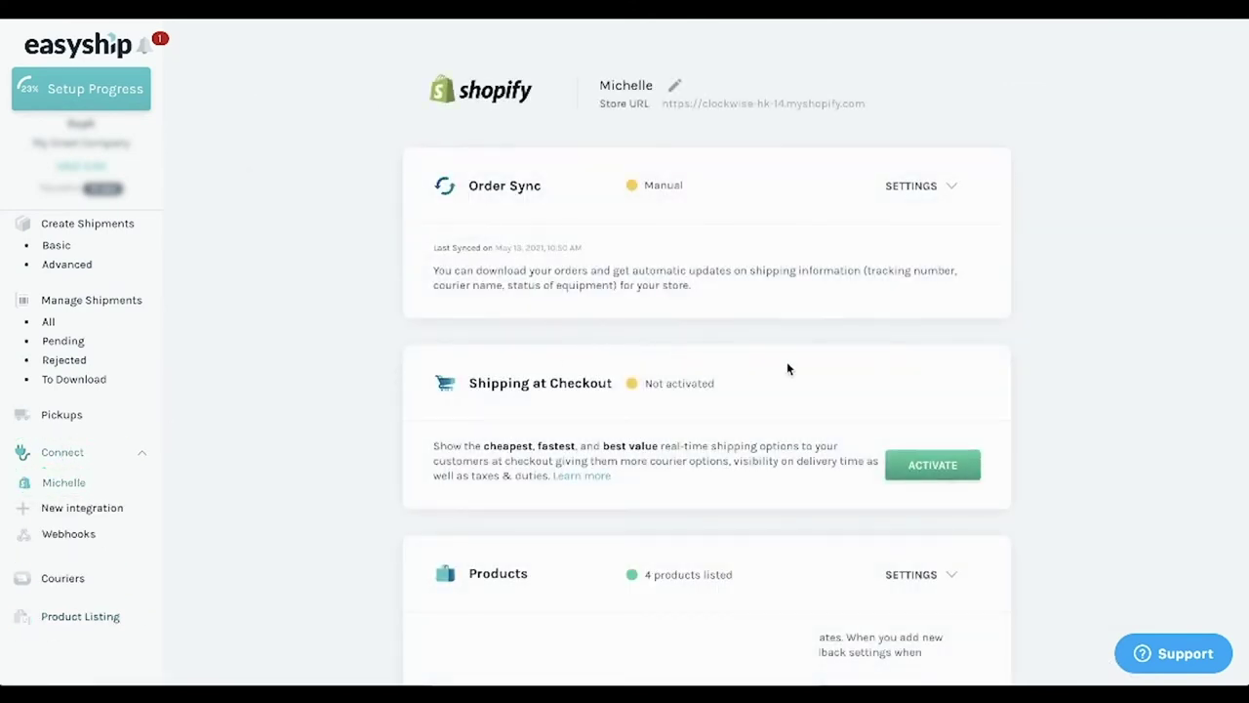
pyautogui.click(904, 477)
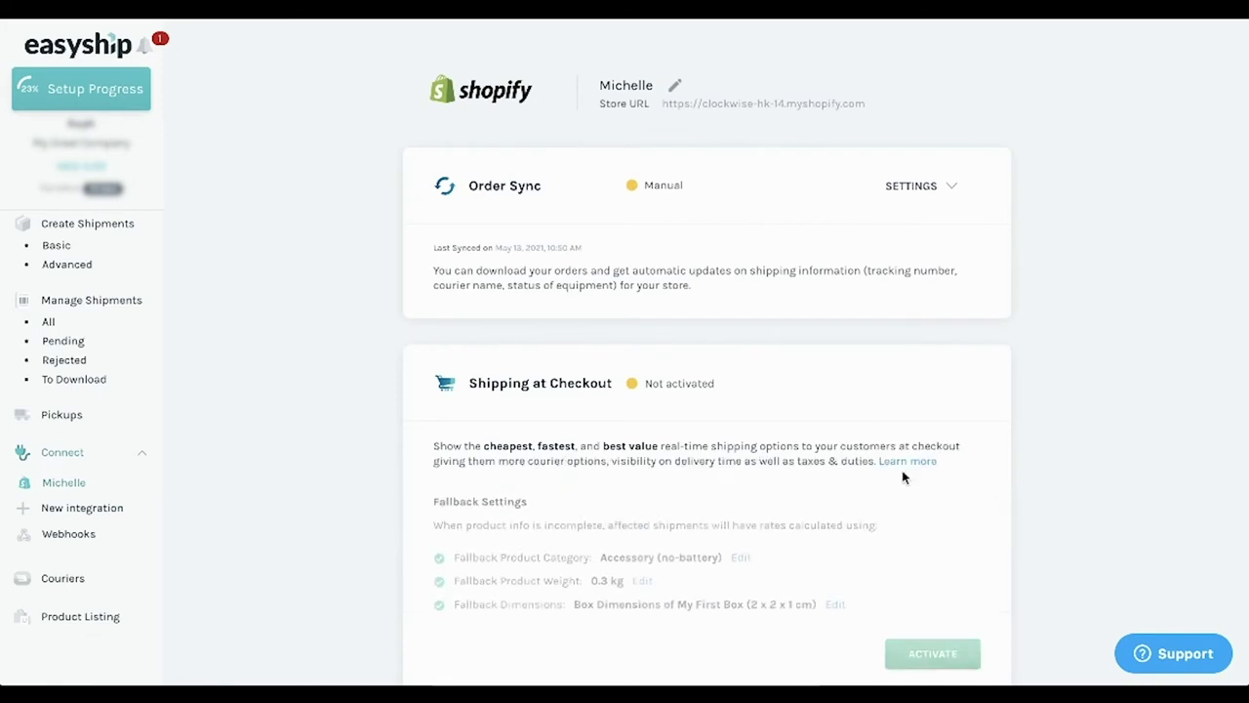
pyautogui.scroll(-2, 864, 507)
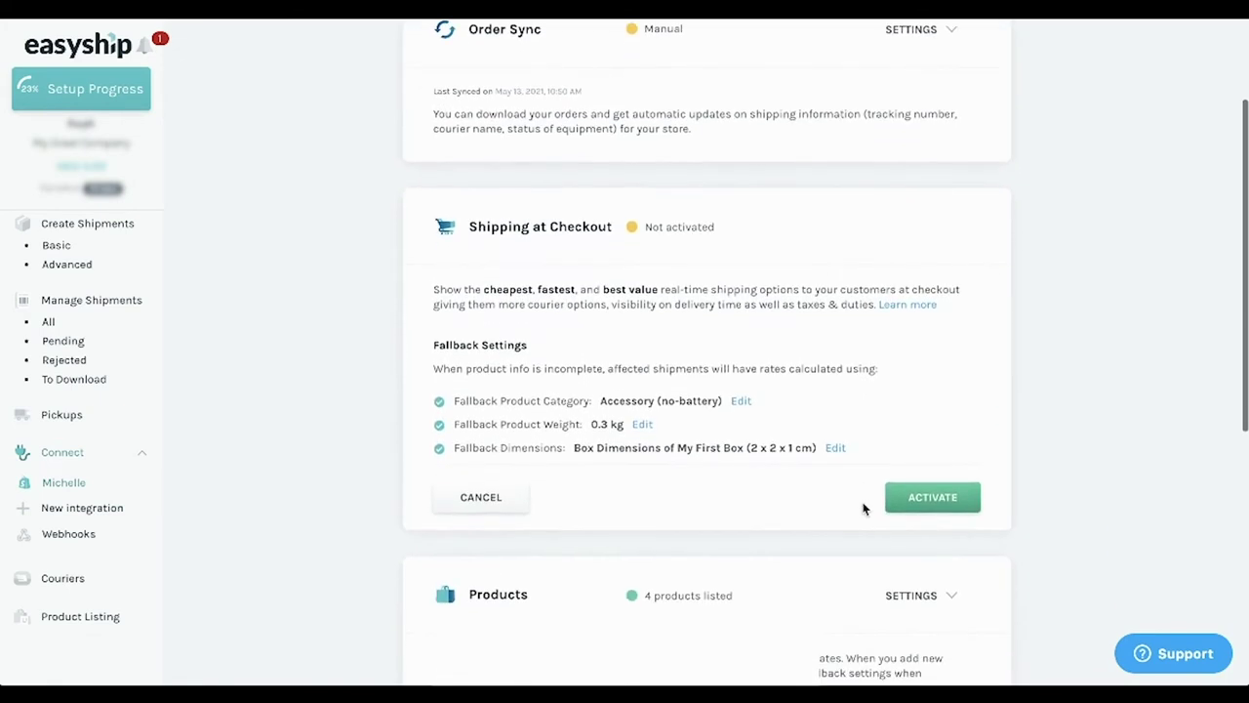
pyautogui.click(954, 505)
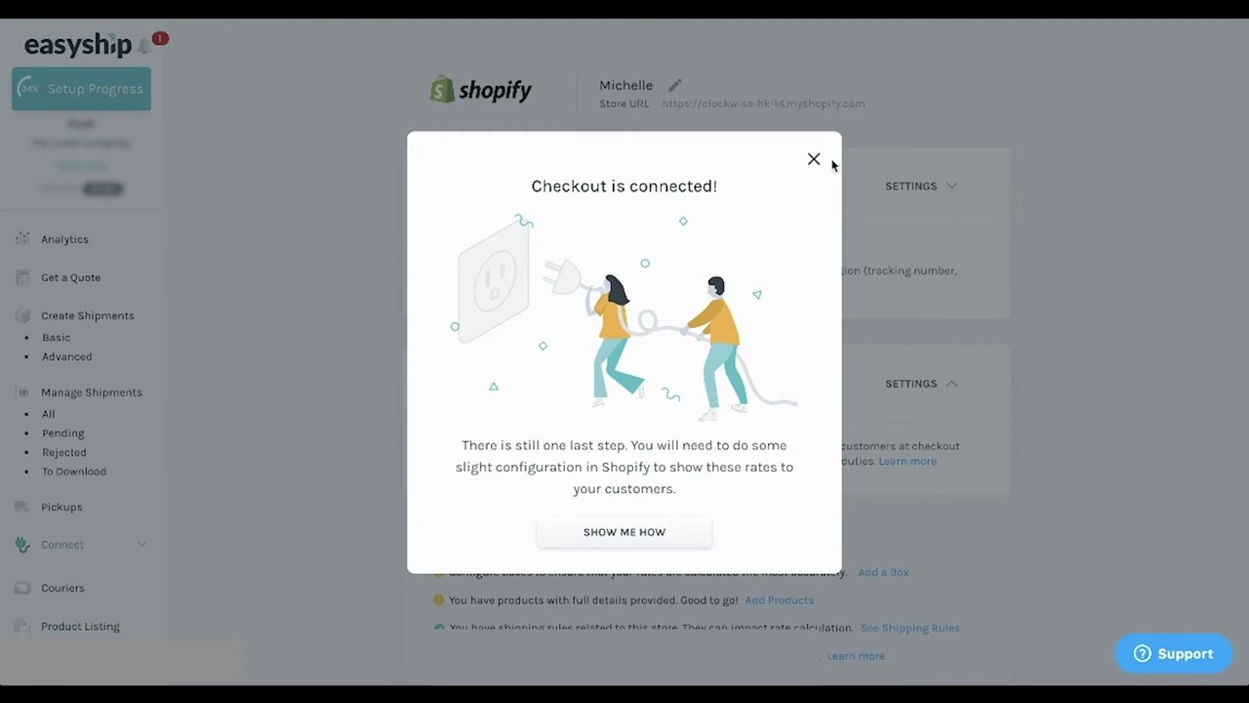
pyautogui.click(814, 160)
pyautogui.scroll(-3, 782, 289)
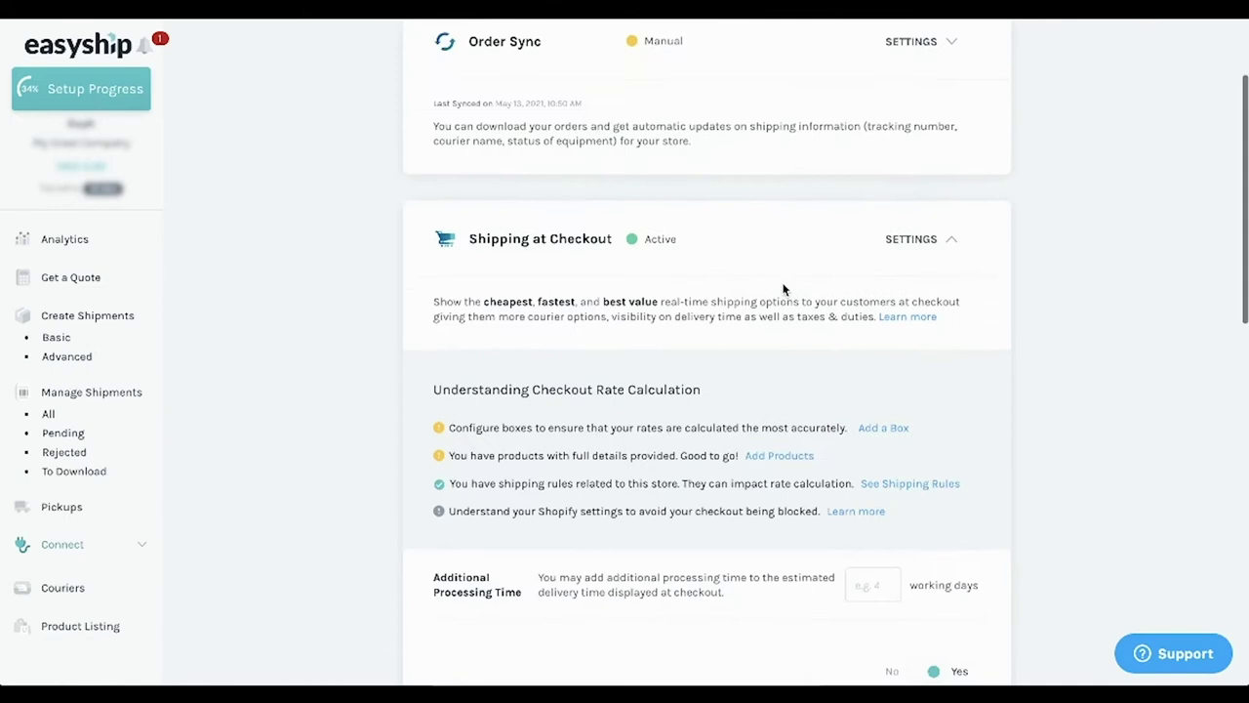
pyautogui.scroll(-3, 780, 287)
pyautogui.scroll(-1, 758, 446)
pyautogui.scroll(-3, 755, 450)
pyautogui.scroll(-1, 755, 449)
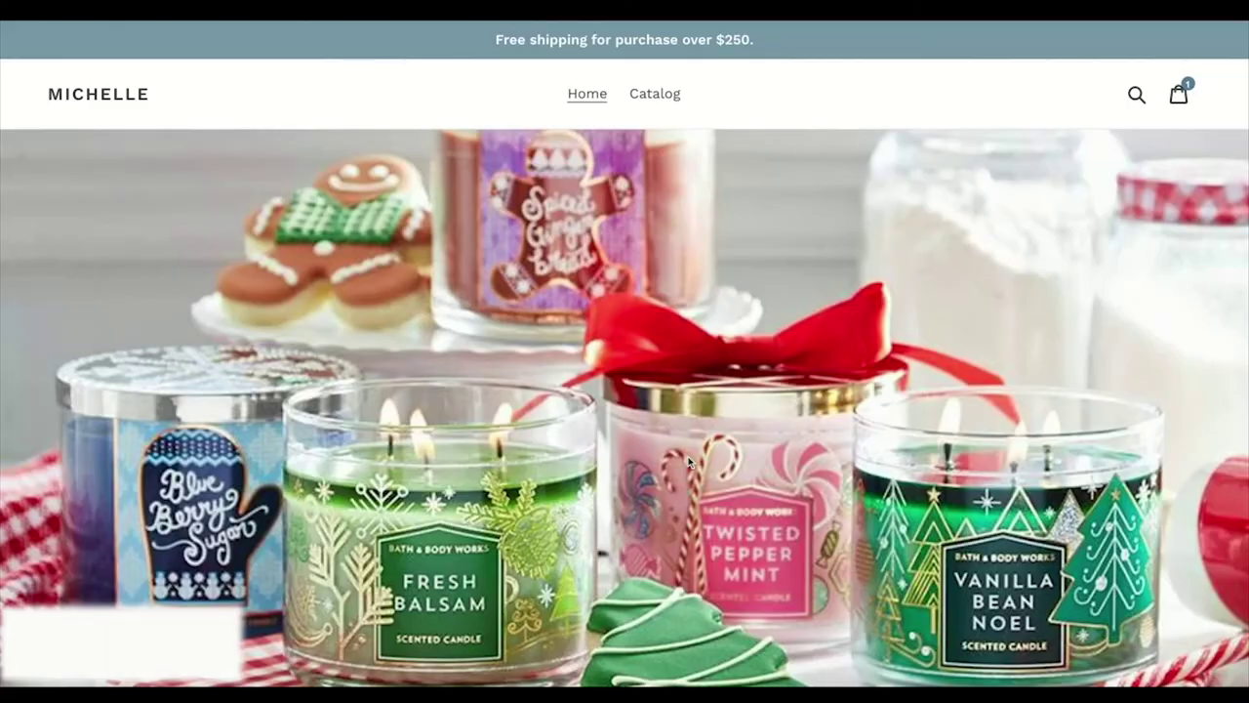
# Use Buy it now on the Pumpkin Pecan Waffles storefront page to view Easyship checkout rates
pyautogui.scroll(-3, 615, 480)
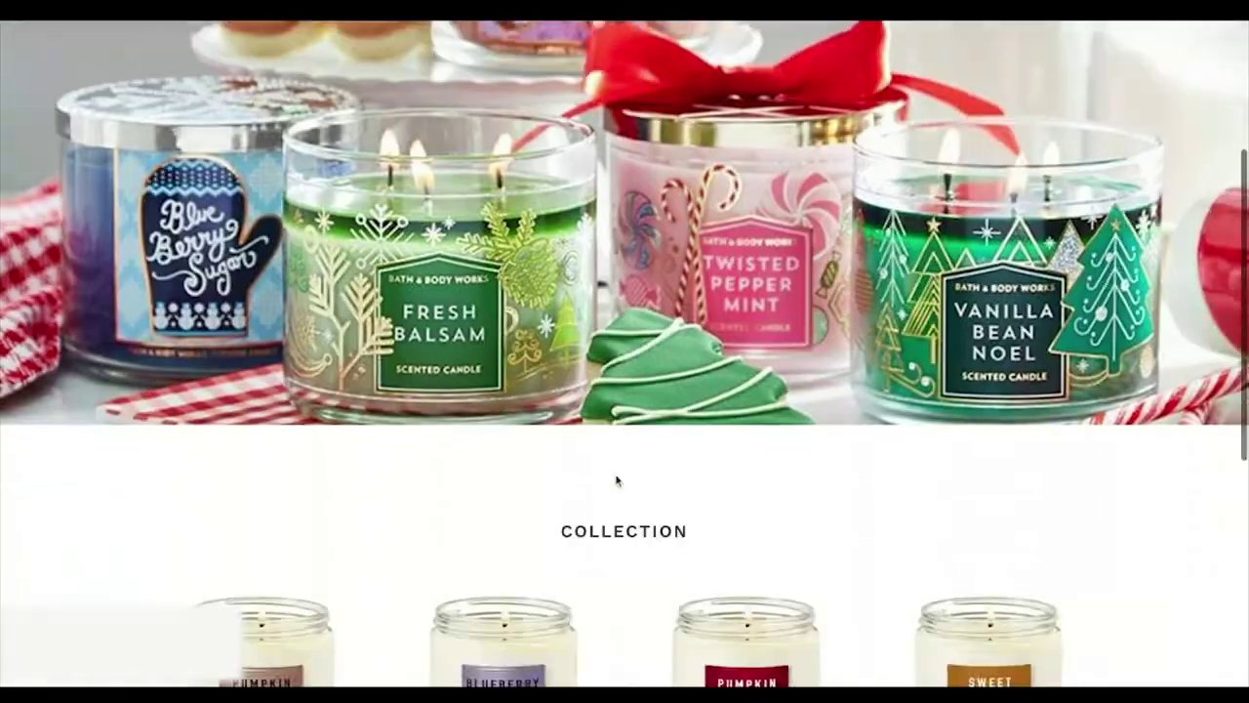
pyautogui.scroll(-5, 488, 390)
pyautogui.click(290, 255)
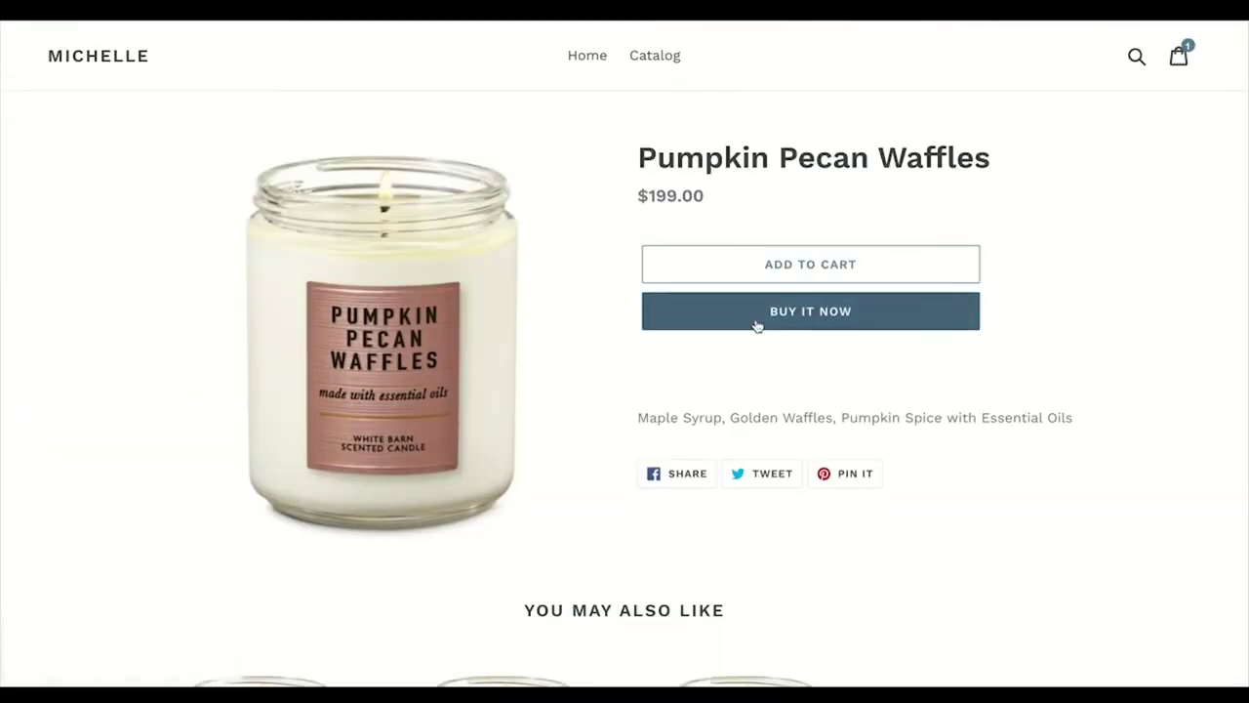
pyautogui.click(758, 326)
pyautogui.scroll(-1, 507, 264)
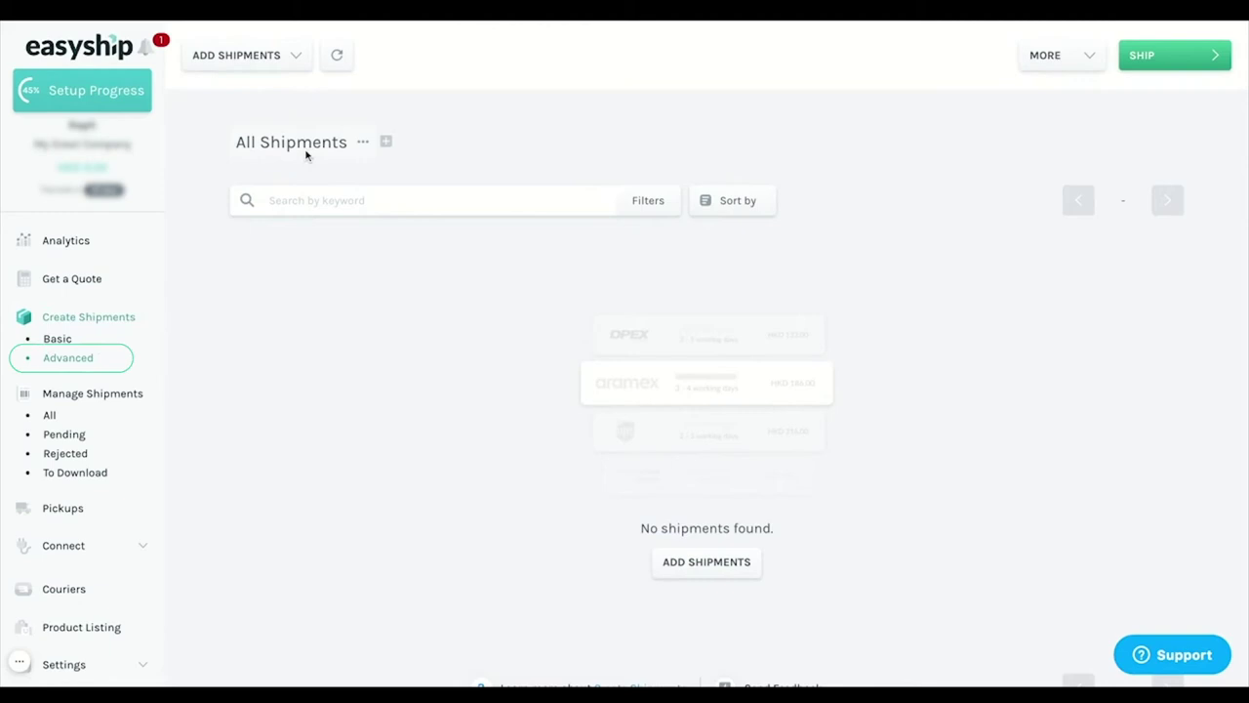
# Pull the six Shopify store orders into All Shipments via Create Shipments > Advanced
pyautogui.click(259, 66)
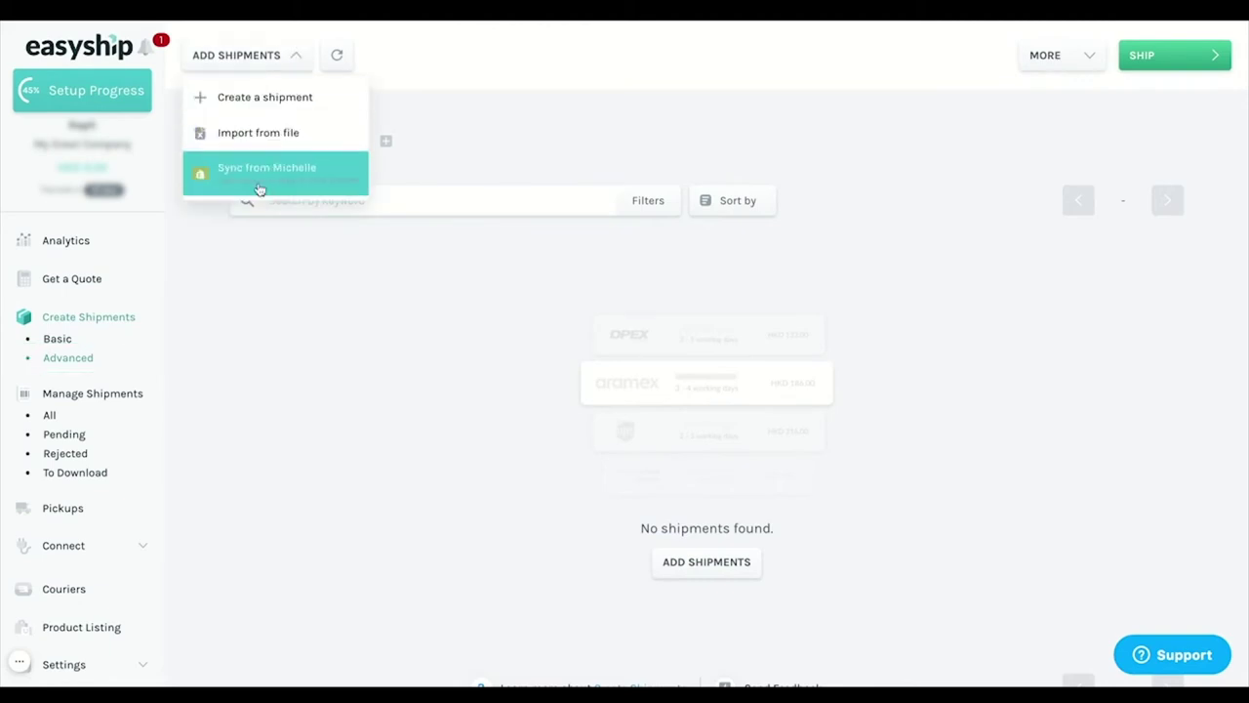
pyautogui.click(260, 188)
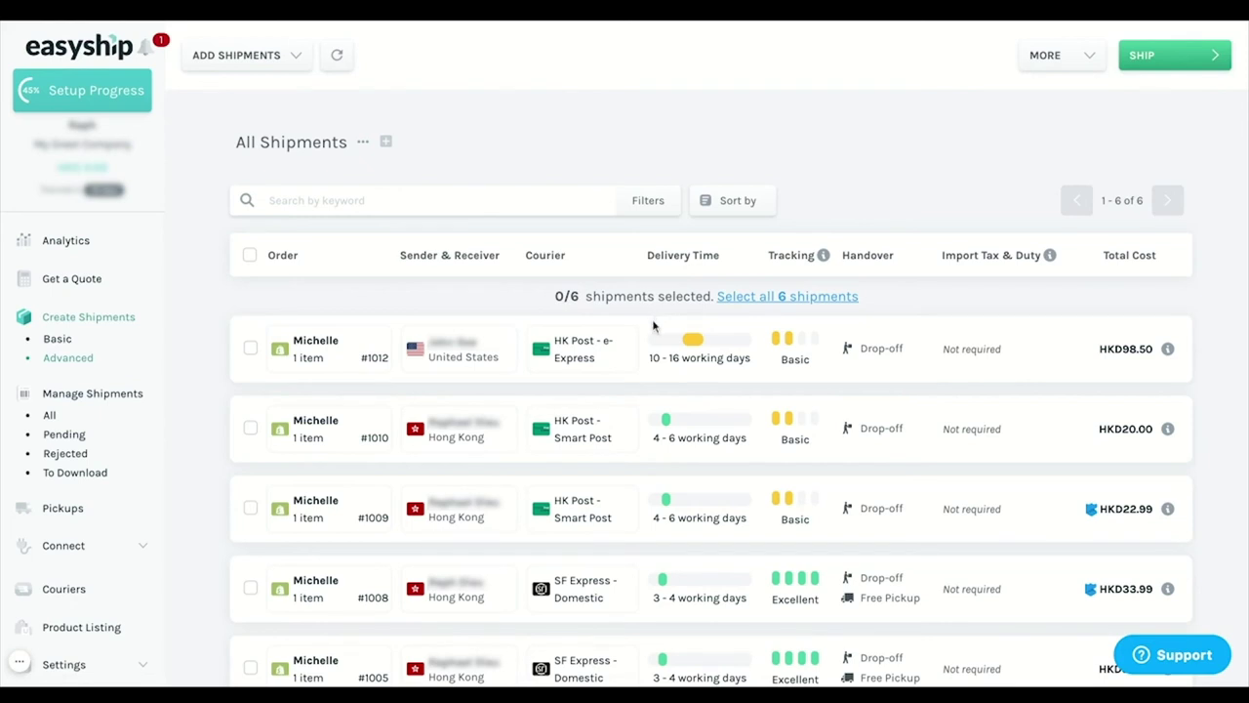
# Select UPS Worldwide Express (2–4 days, HKD535.74) from order #1012's courier list
pyautogui.moveTo(581, 348)
pyautogui.click(614, 367)
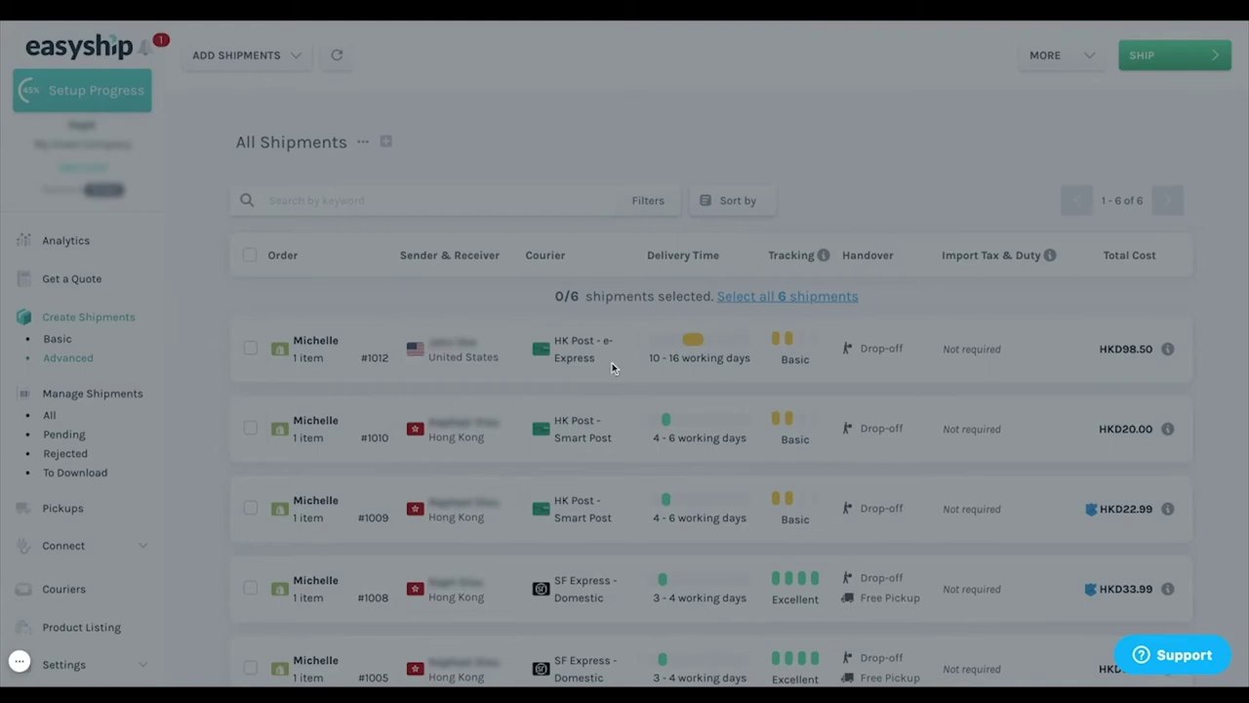
pyautogui.scroll(-2, 614, 375)
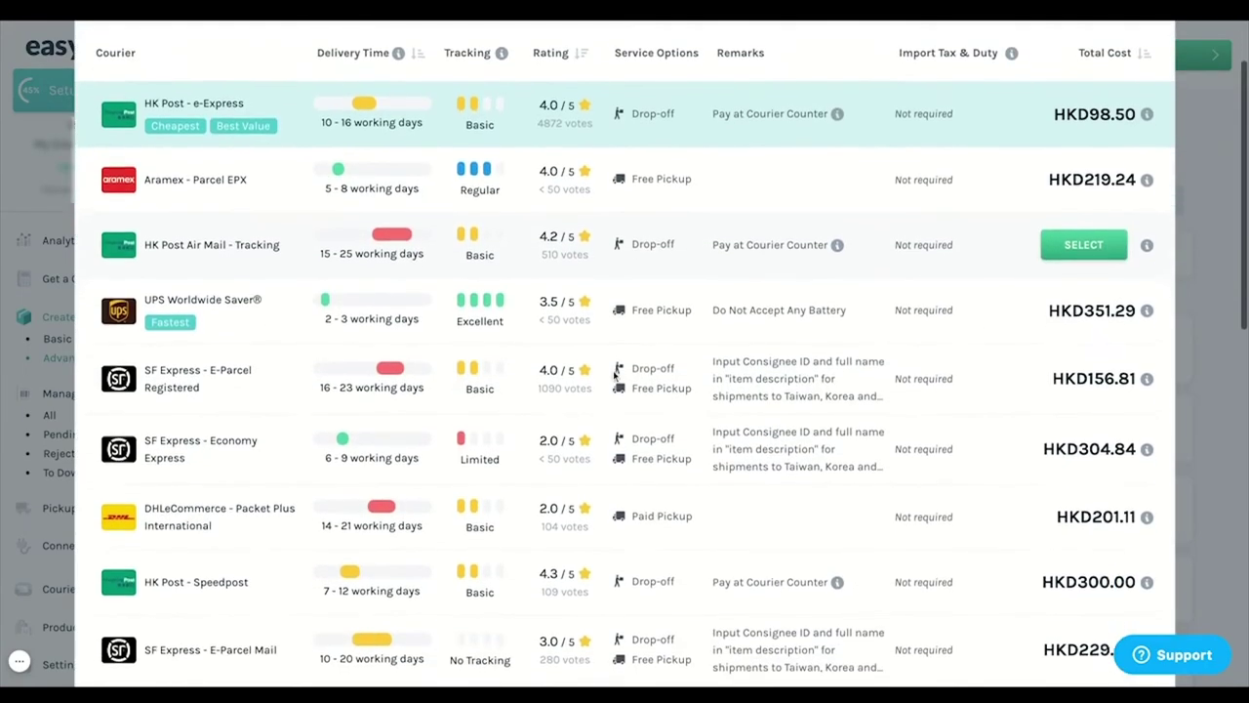
pyautogui.scroll(-2, 614, 375)
pyautogui.scroll(-2, 614, 374)
pyautogui.scroll(-3, 625, 375)
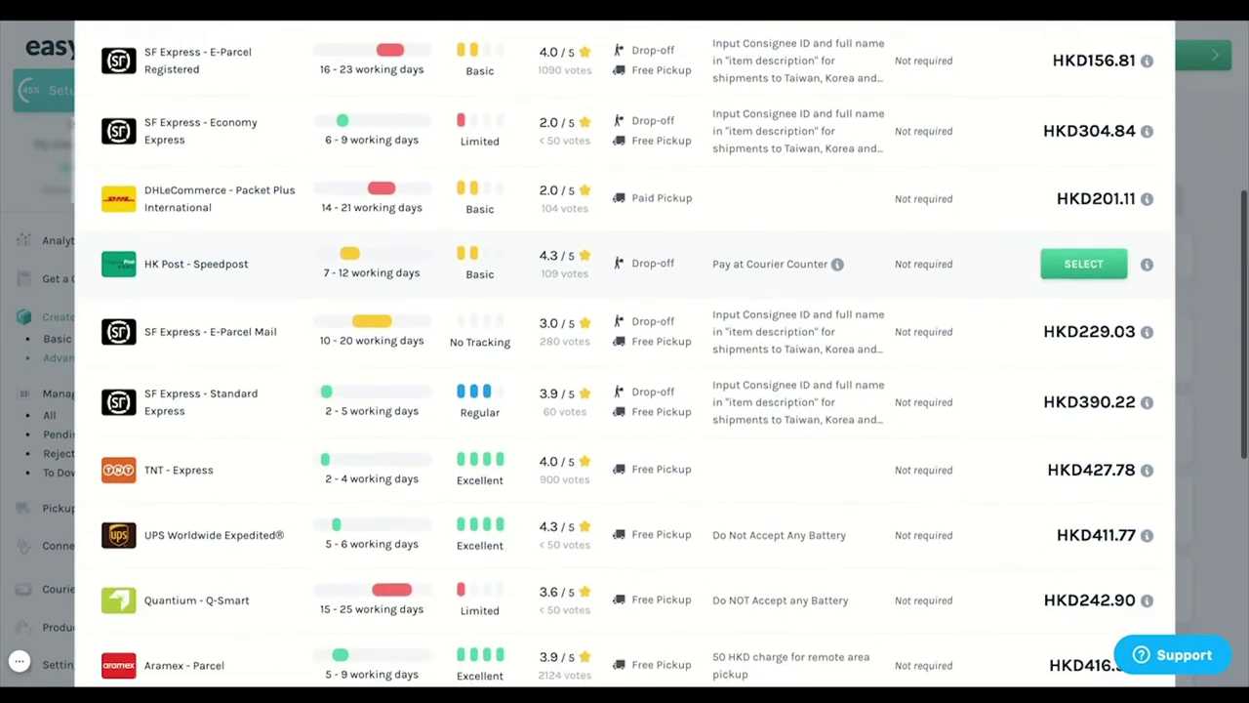
pyautogui.scroll(-3, 625, 375)
pyautogui.scroll(-1, 625, 375)
pyautogui.scroll(-2, 625, 375)
pyautogui.scroll(-3, 624, 375)
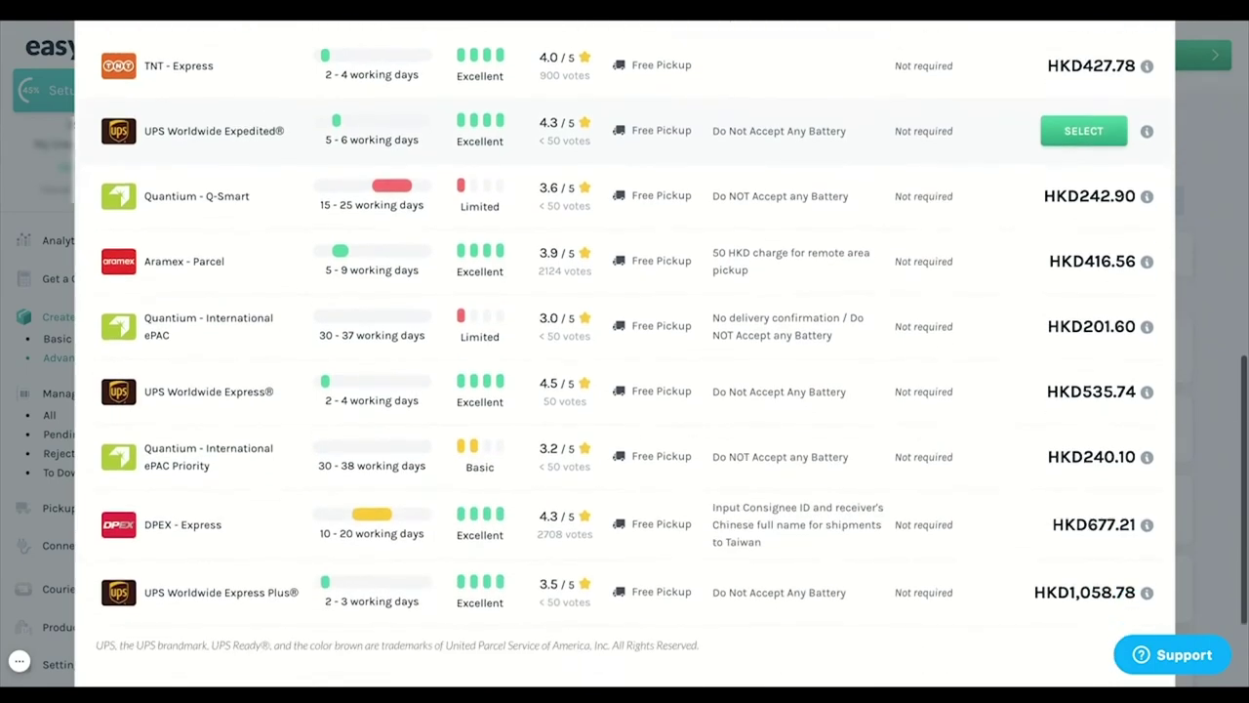
pyautogui.scroll(-3, 624, 375)
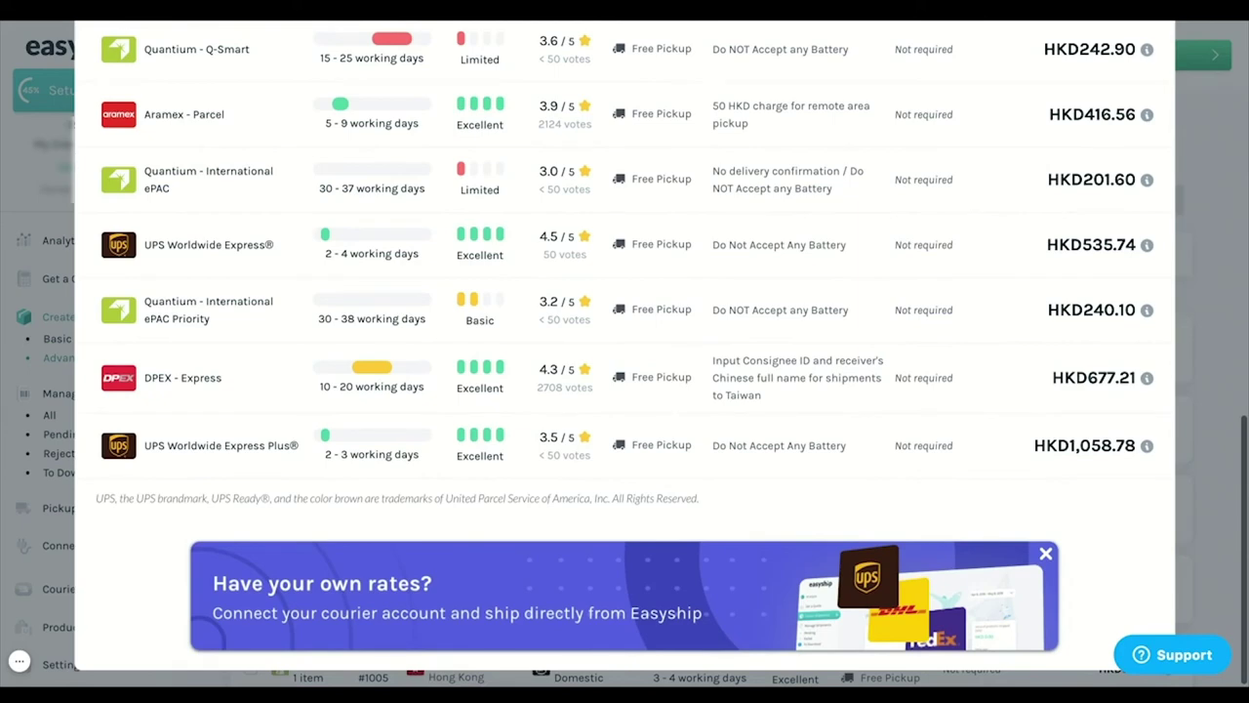
pyautogui.click(1083, 244)
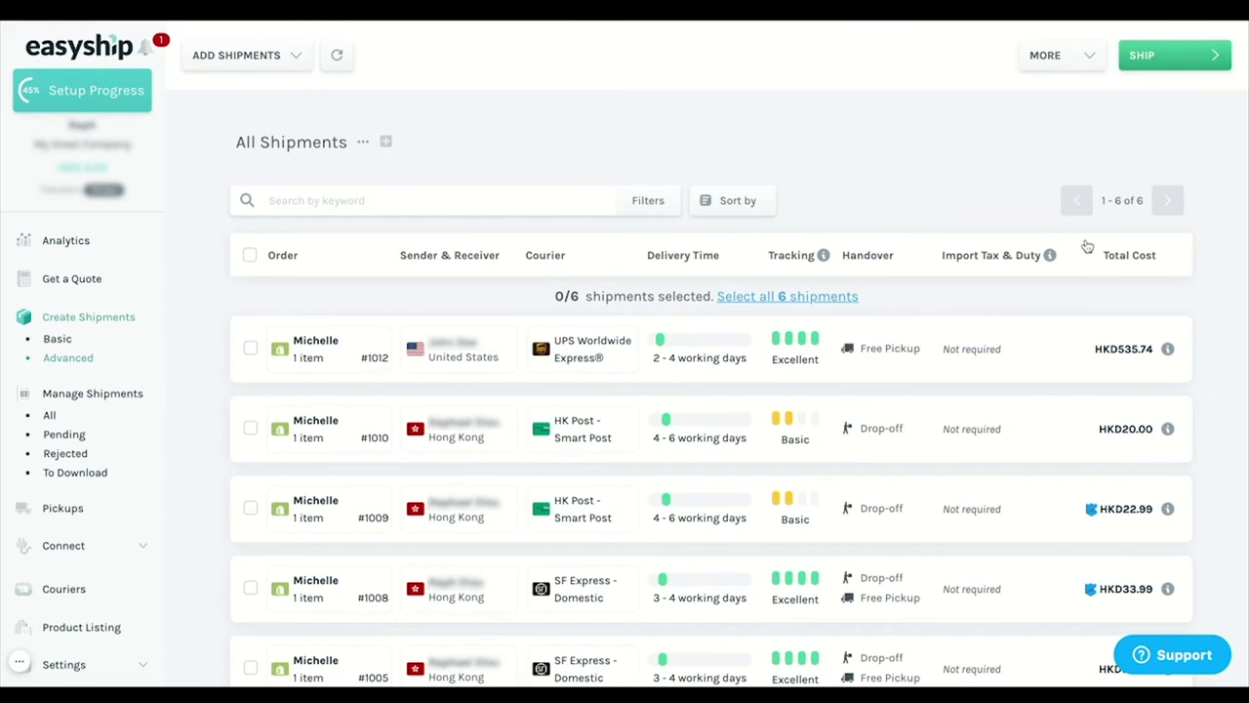
# Ship order #1012 with premium insurance and confirm the HKD546.76 UPS booking
pyautogui.click(250, 348)
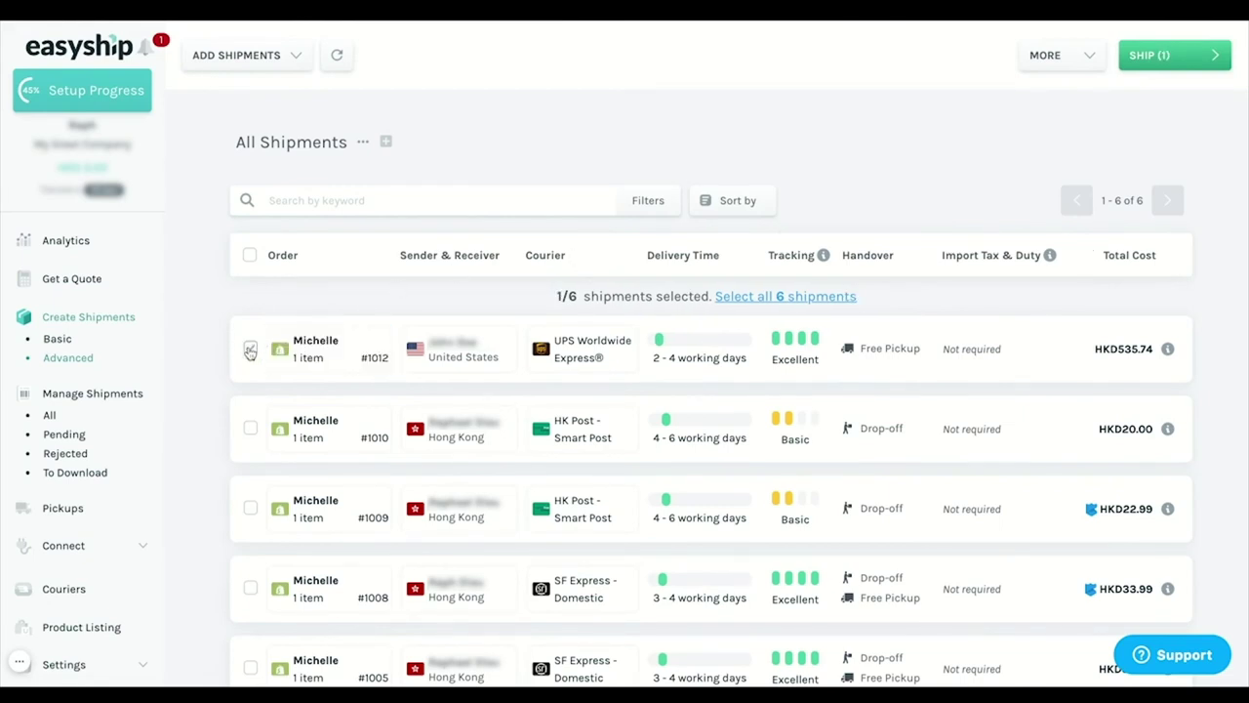
pyautogui.click(1131, 57)
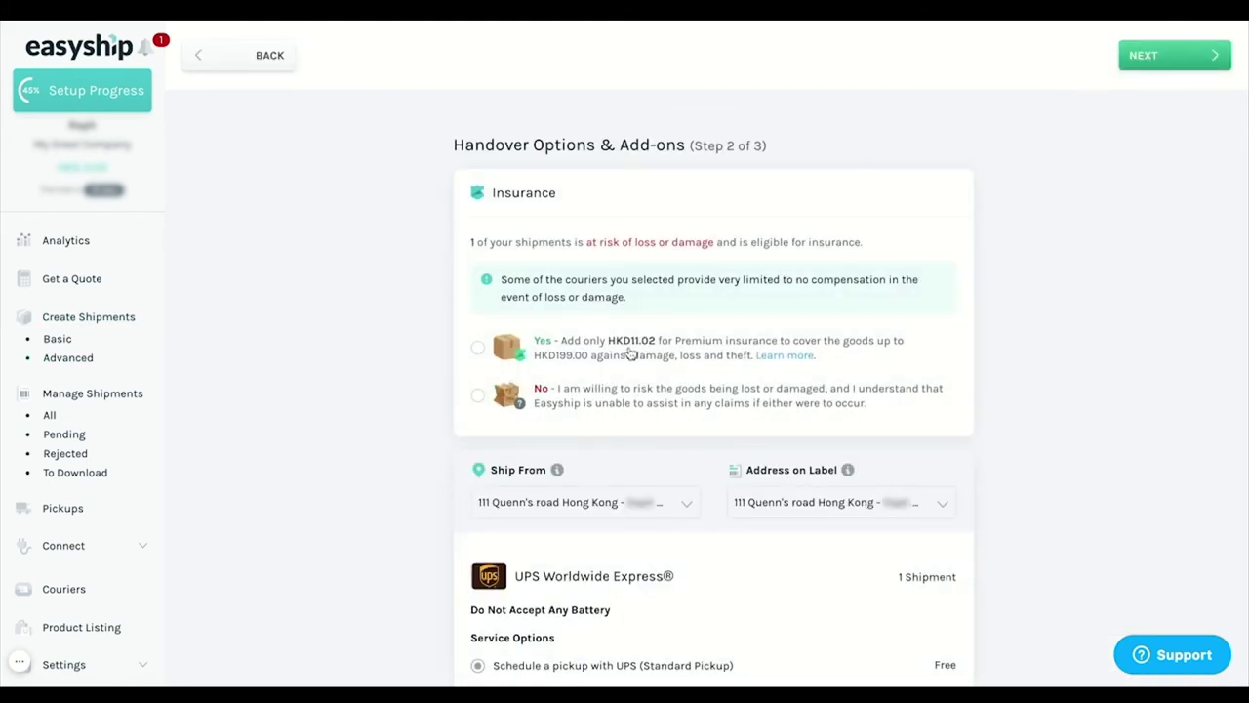
pyautogui.click(630, 353)
pyautogui.scroll(-3, 630, 353)
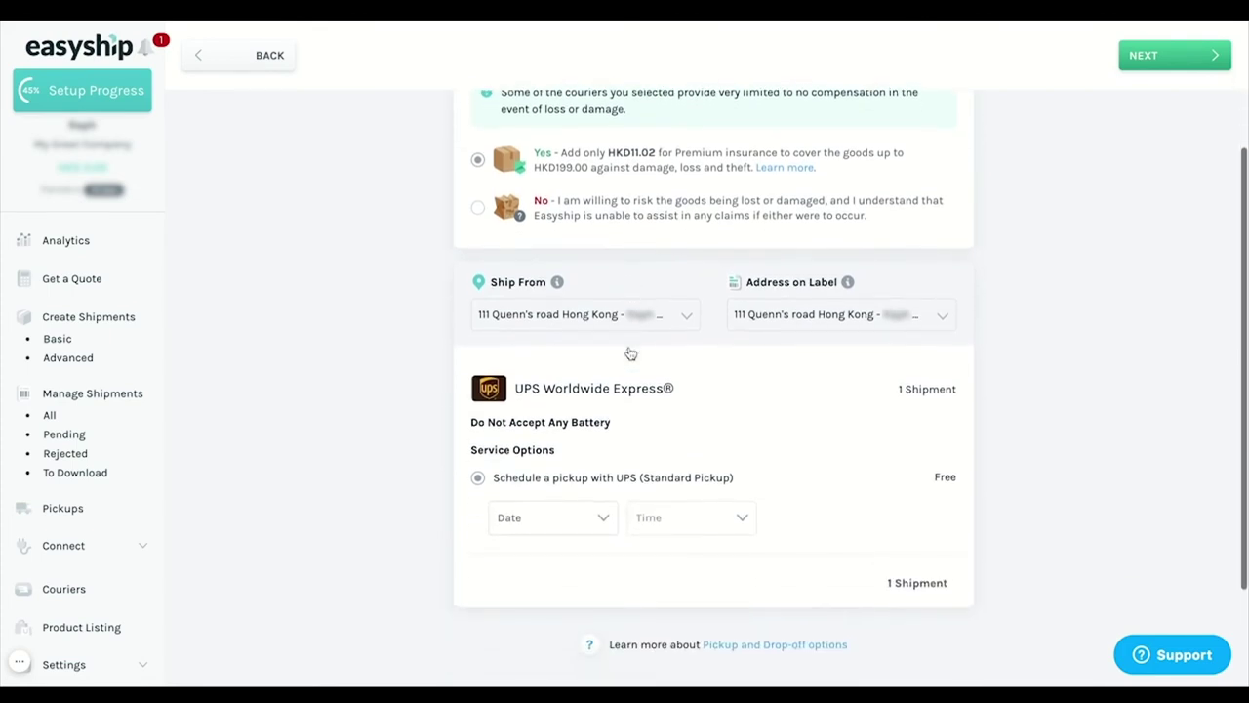
pyautogui.scroll(2, 791, 438)
pyautogui.scroll(1, 830, 410)
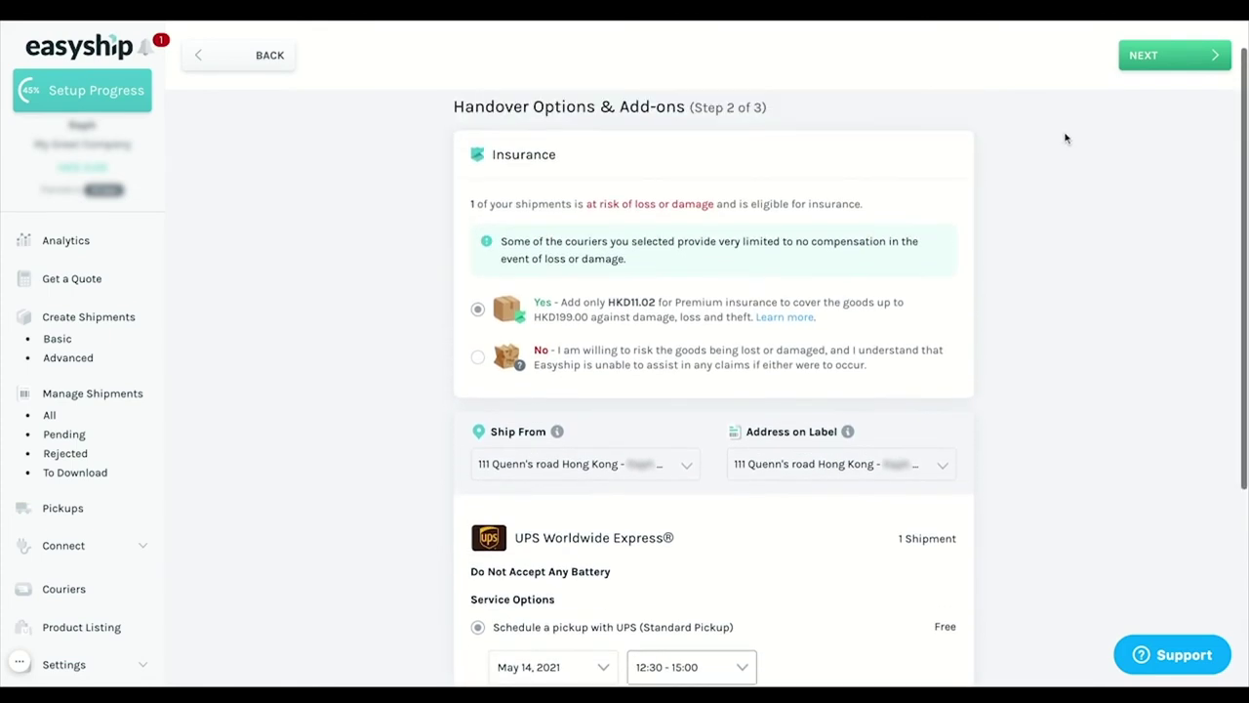
pyautogui.click(1141, 61)
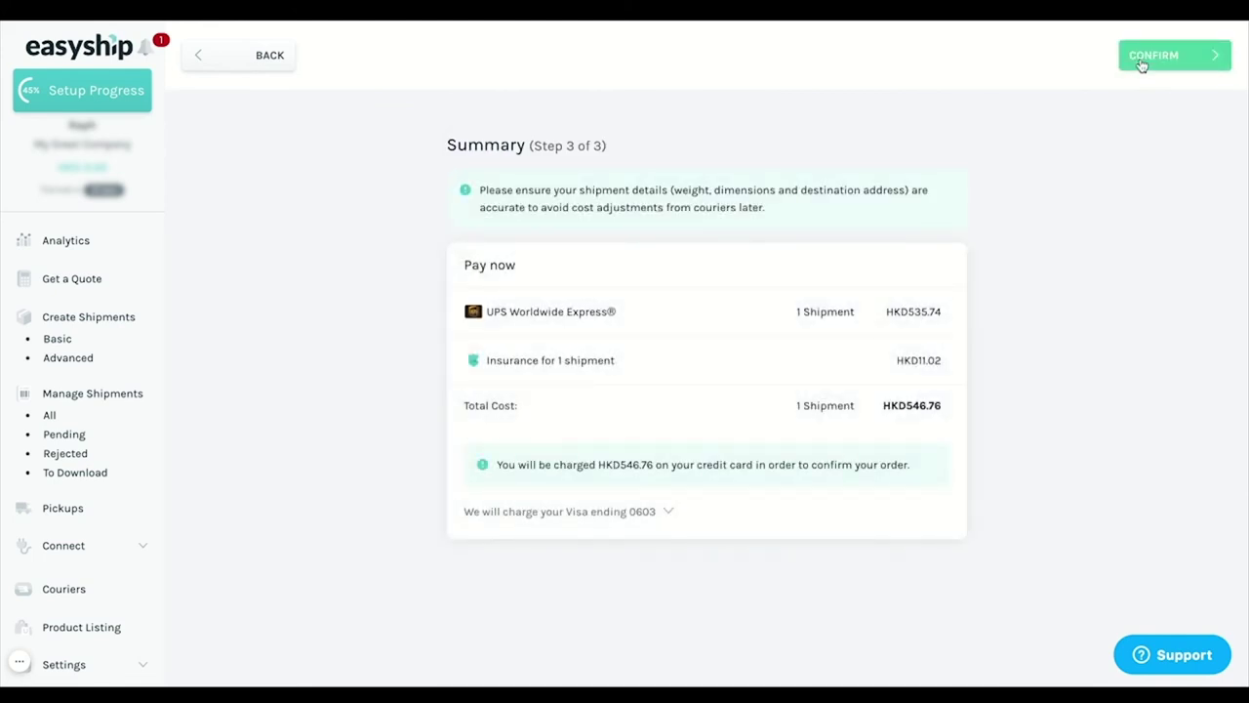
pyautogui.click(1141, 60)
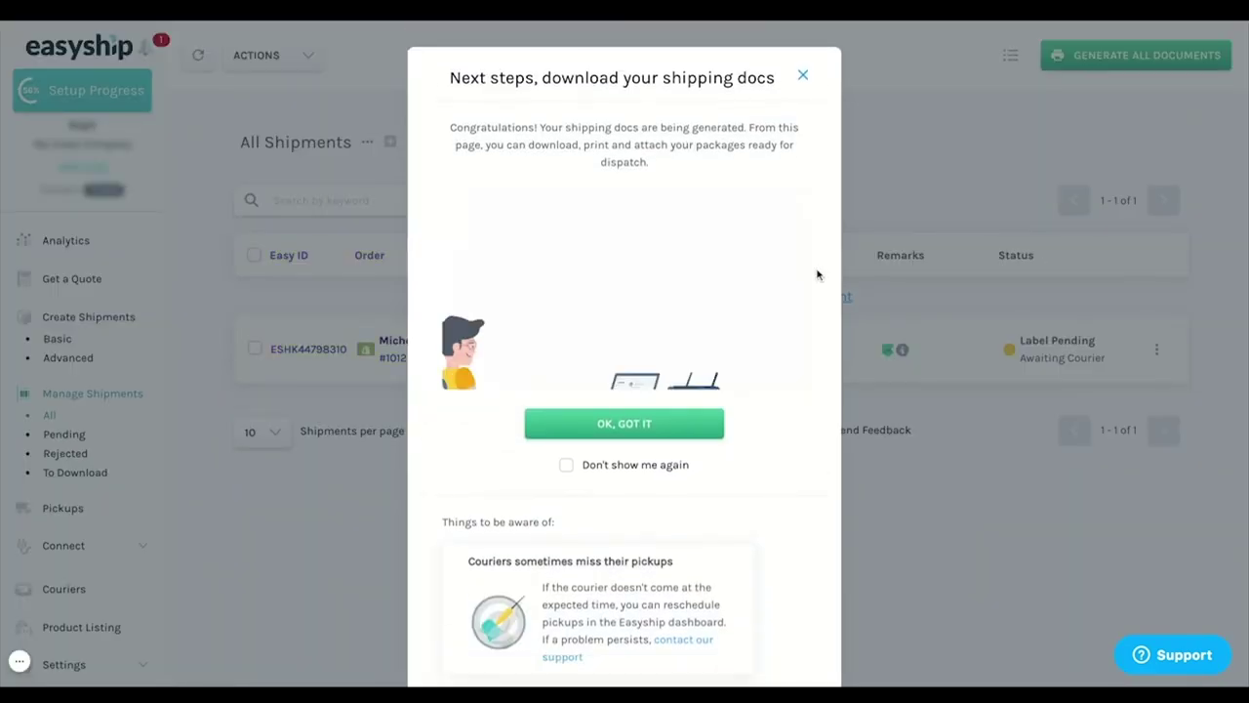
# Dismiss the shipping-docs tips, generate documents for the #1012 UPS shipment, and preview its label
pyautogui.click(566, 464)
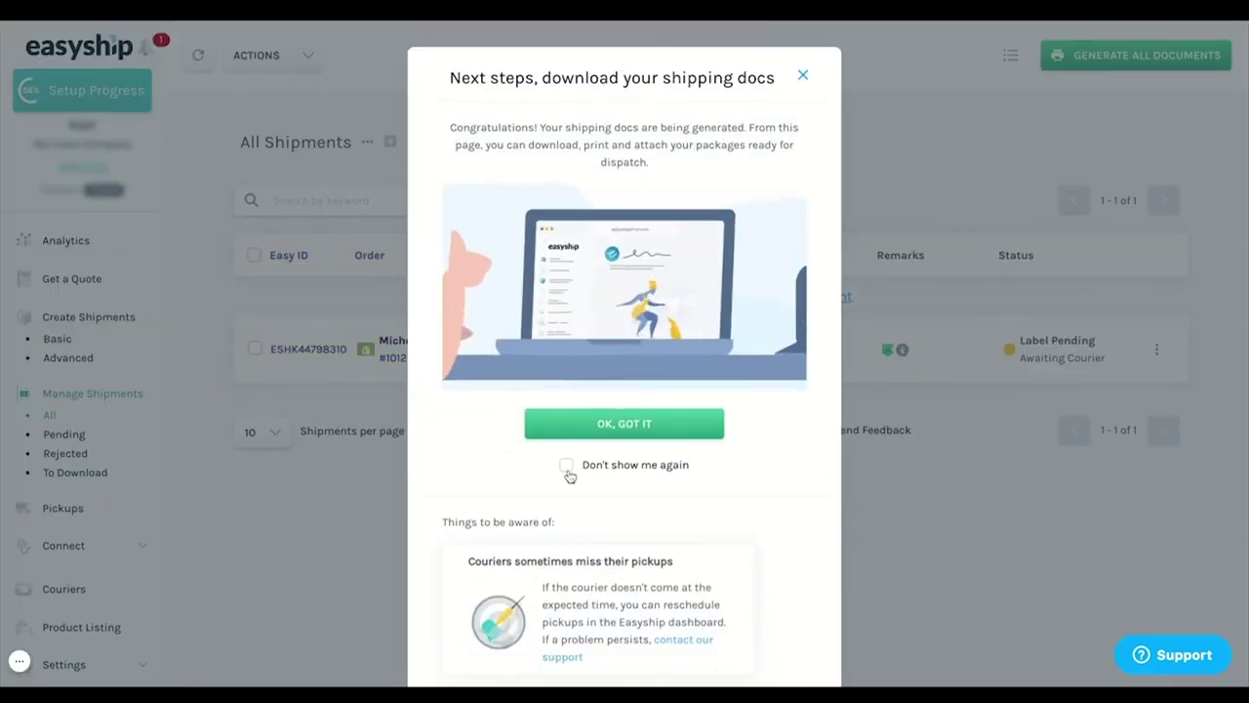
pyautogui.click(624, 433)
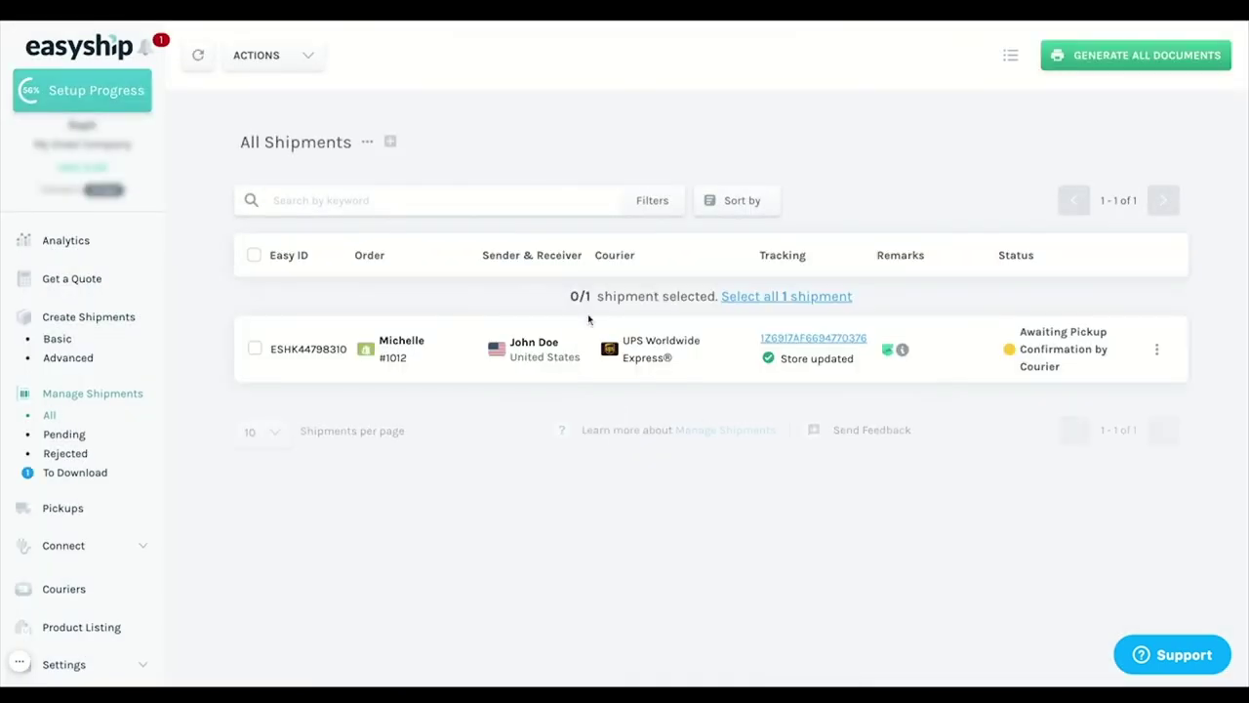
pyautogui.click(254, 351)
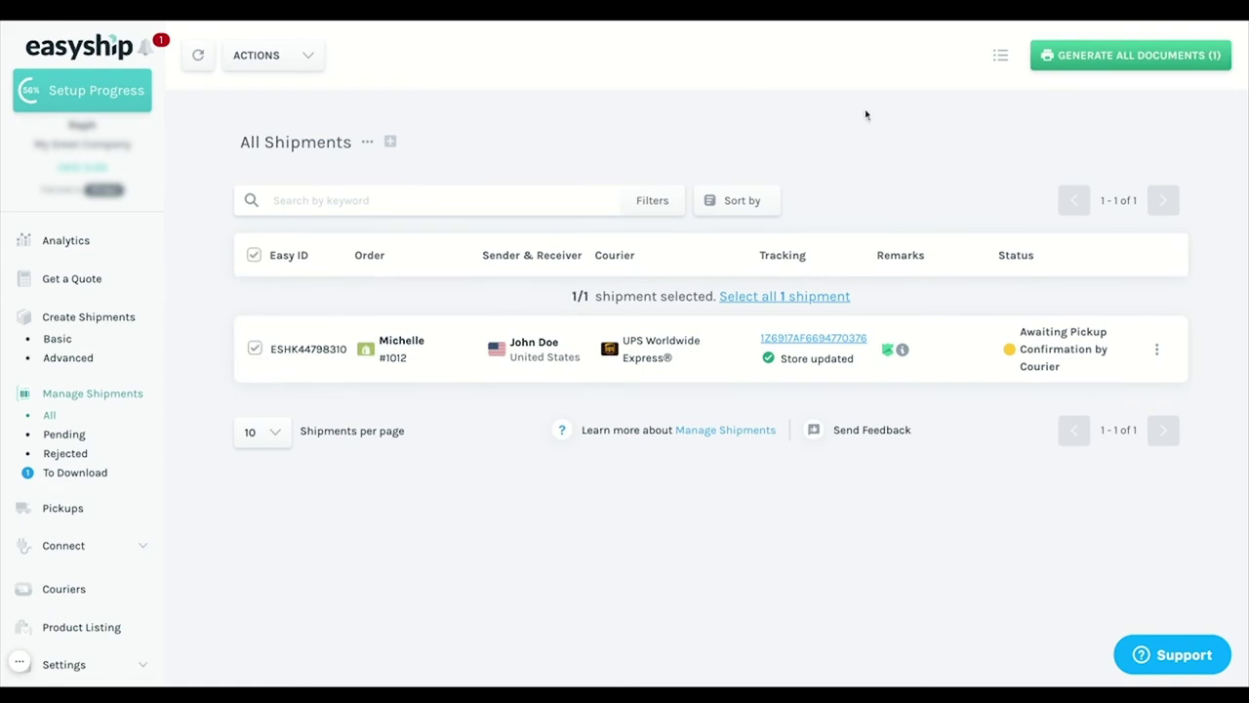
pyautogui.click(1066, 58)
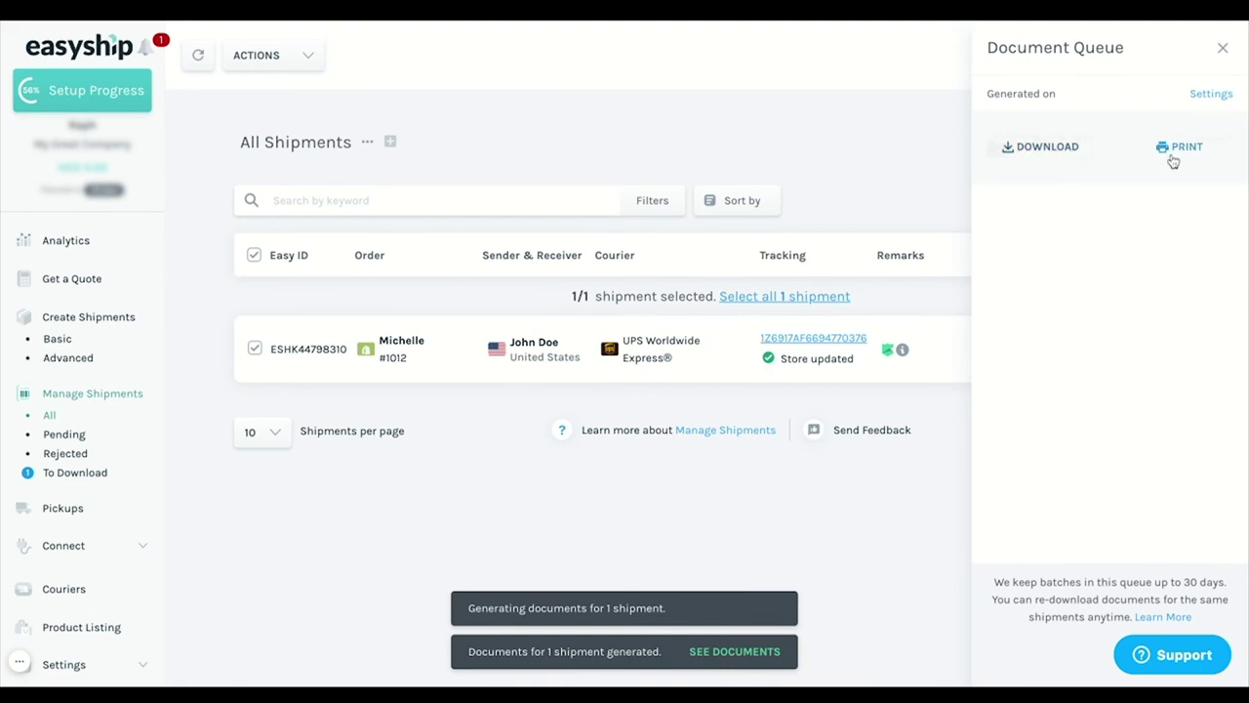
pyautogui.click(1181, 157)
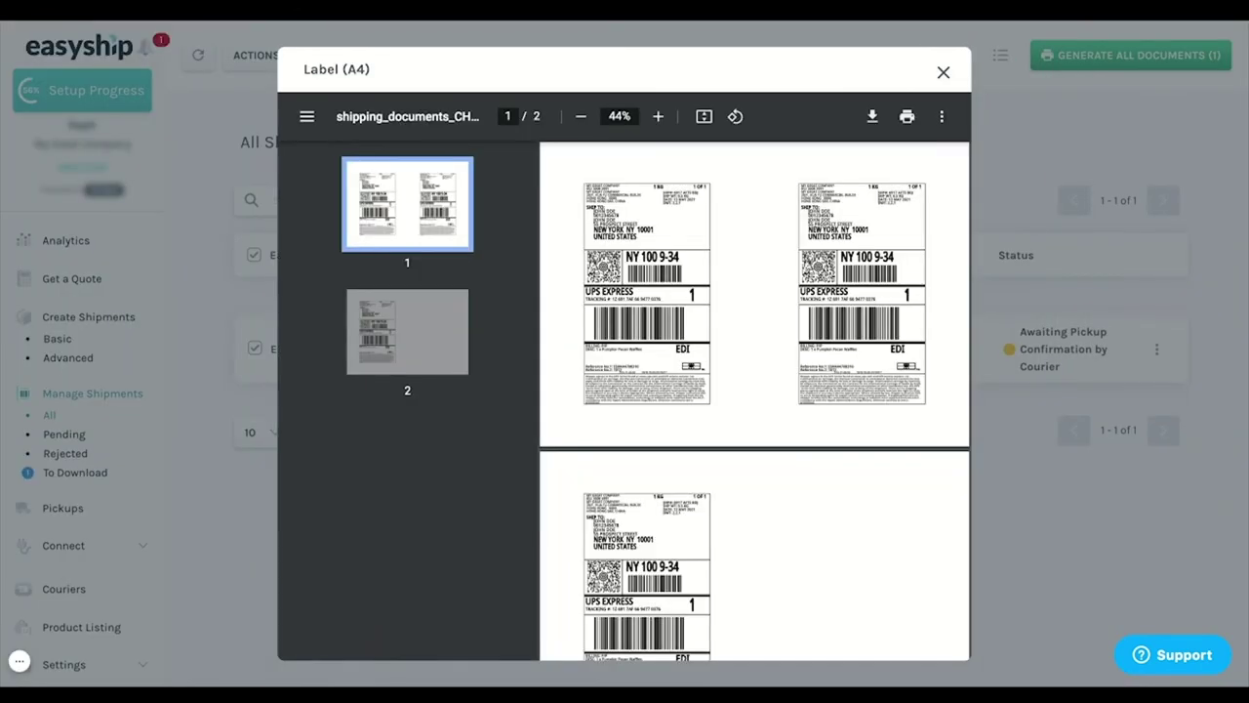
pyautogui.scroll(-2, 775, 438)
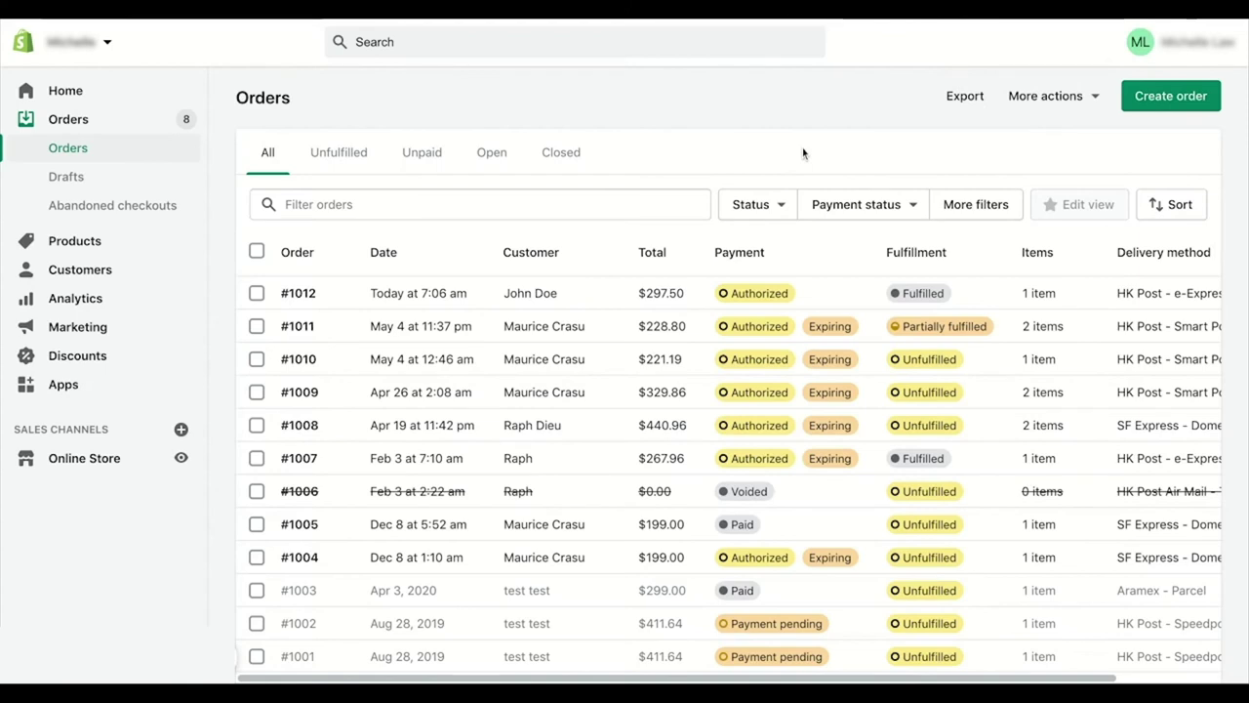
pyautogui.click(628, 309)
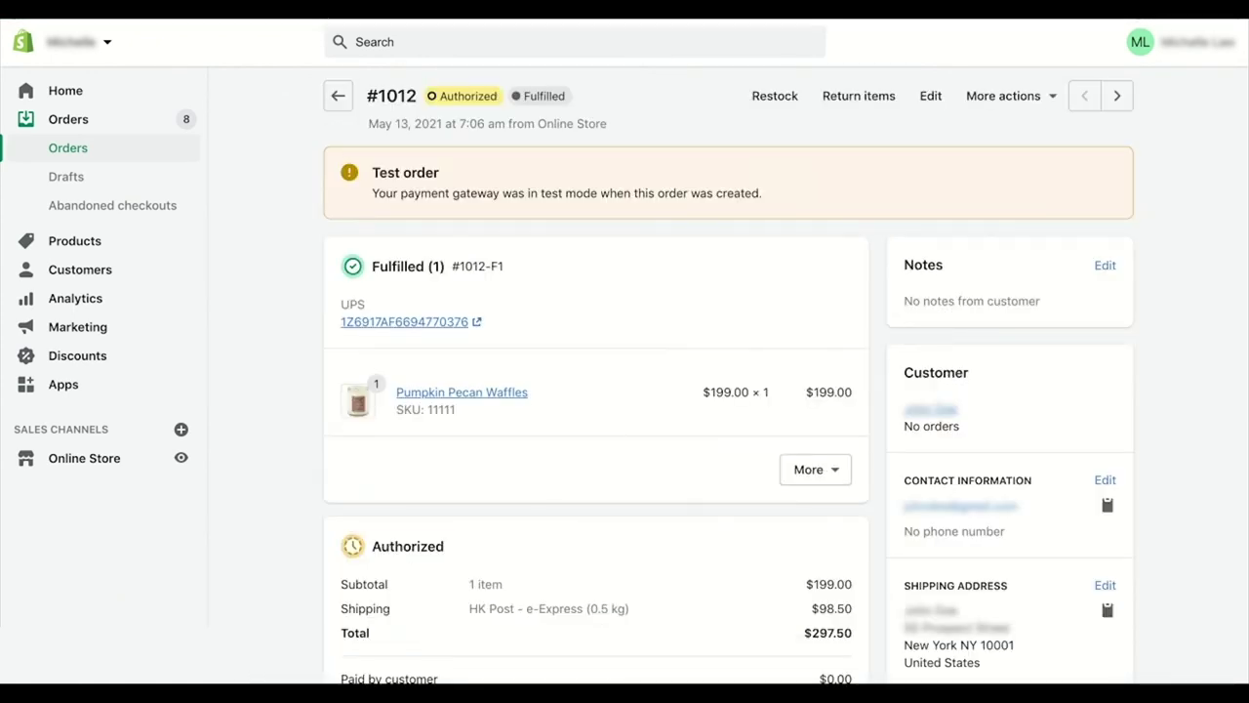
pyautogui.scroll(-2, 719, 465)
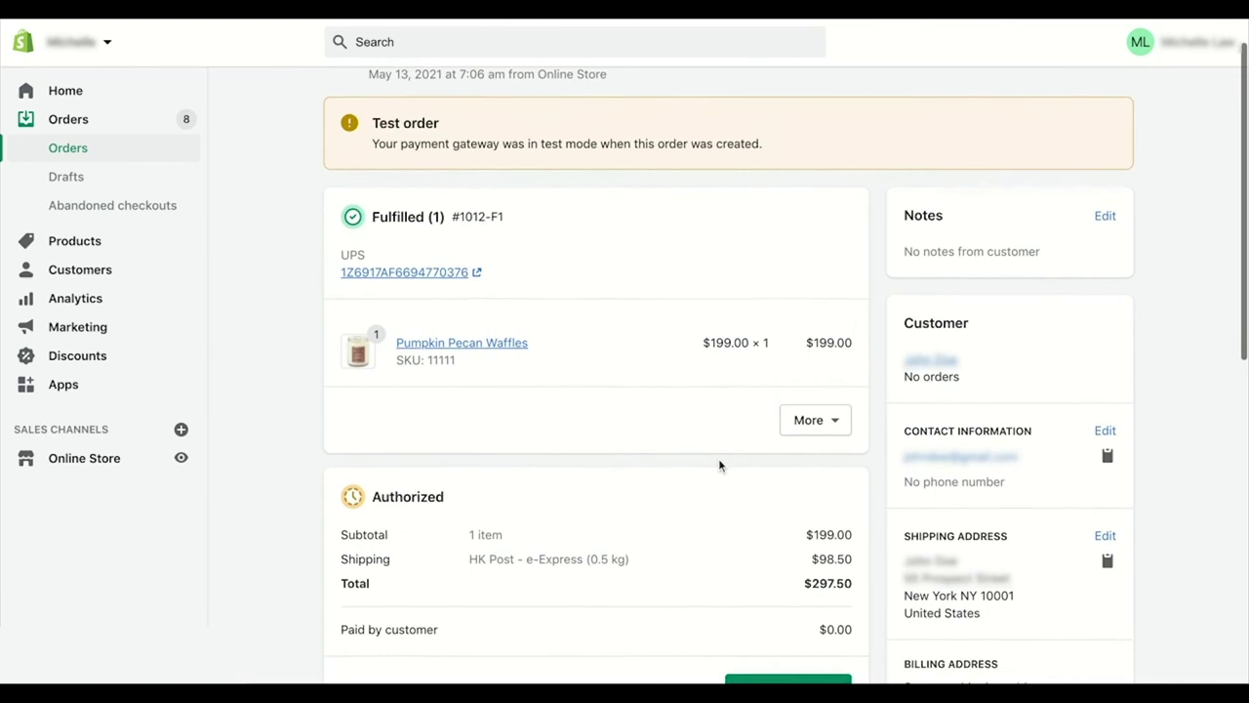